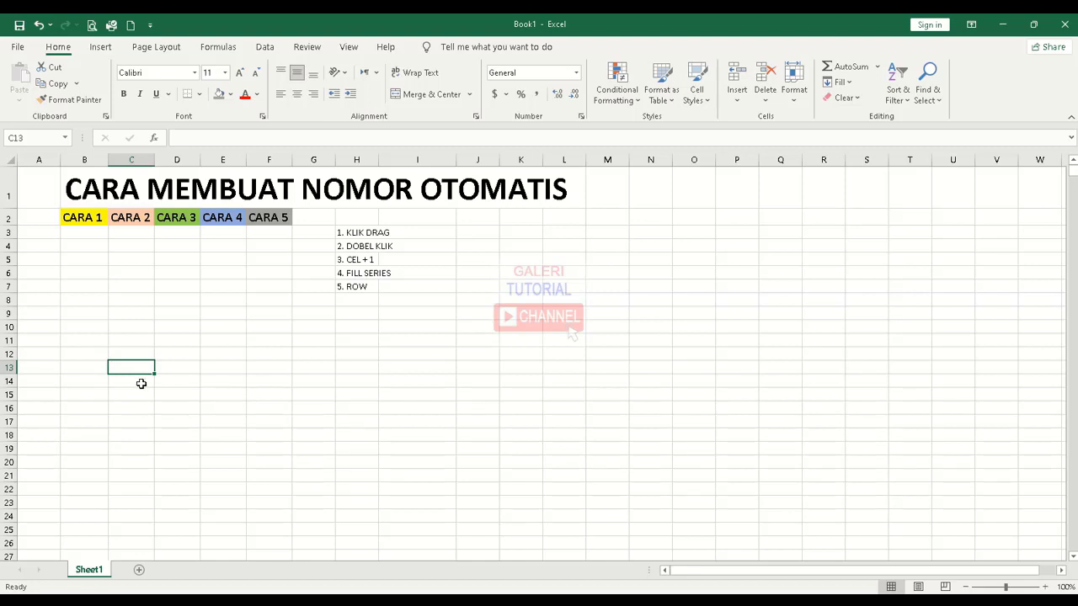
- Enter the starting numbers 1 and 2 in cells B3 and B4 under CARA 1
left_click(99, 301)
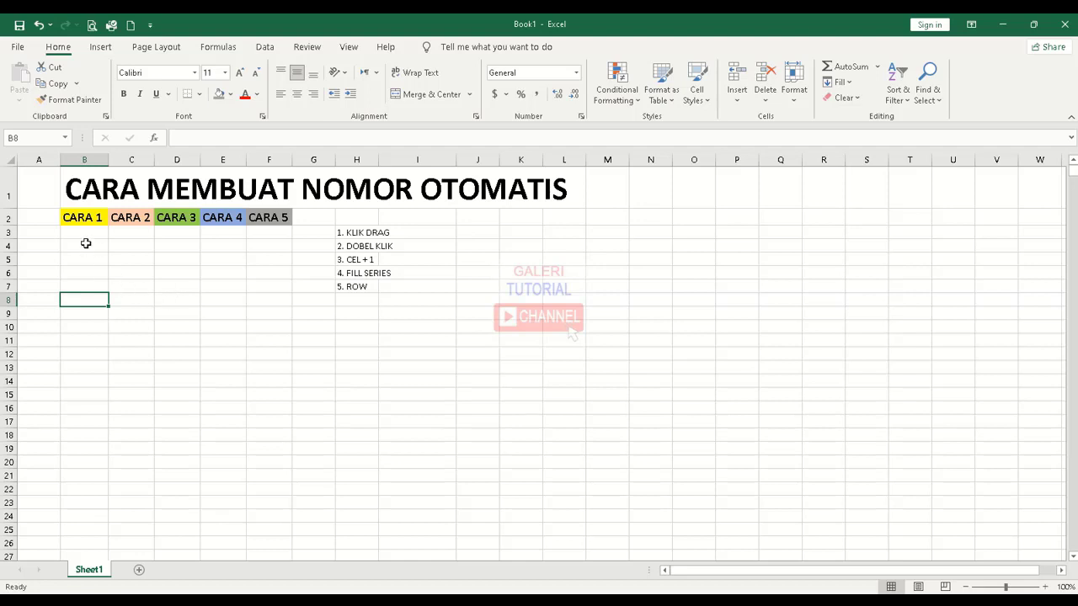
left_click(83, 235)
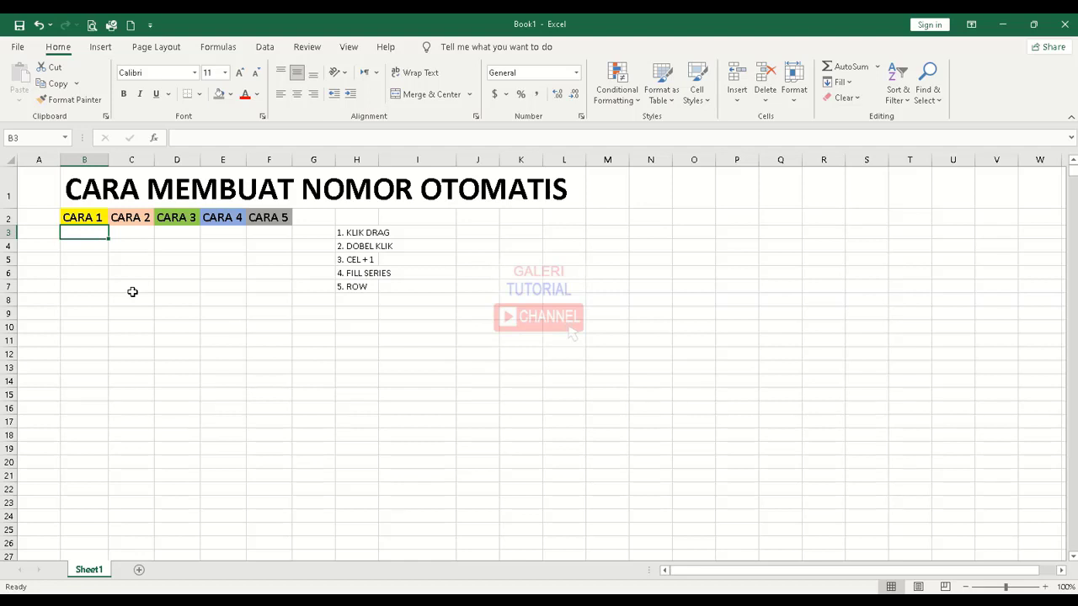
type("1")
key("Return")
type("2")
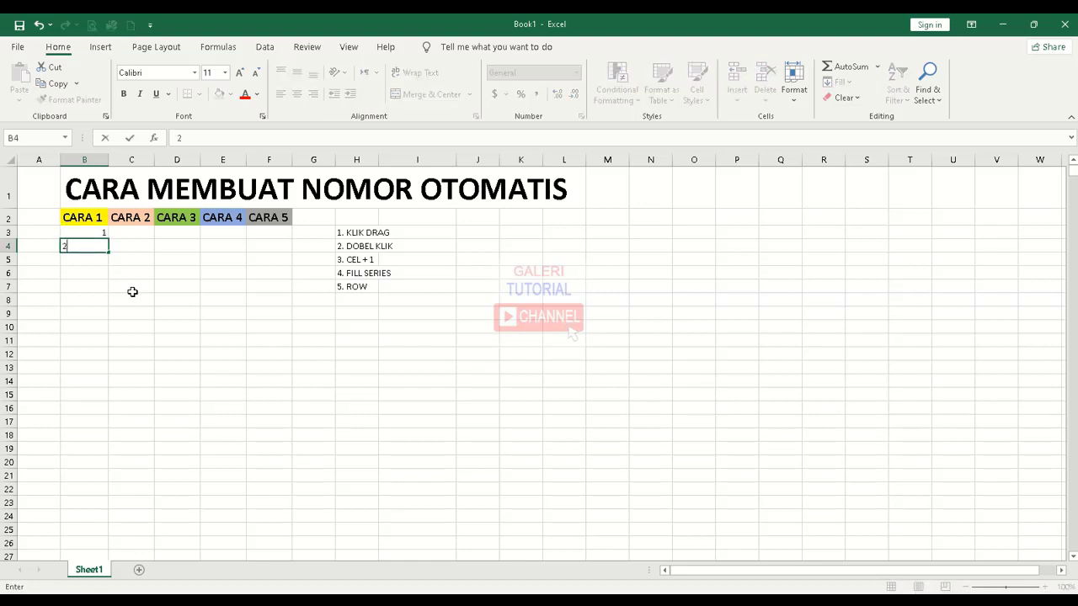
key("Return")
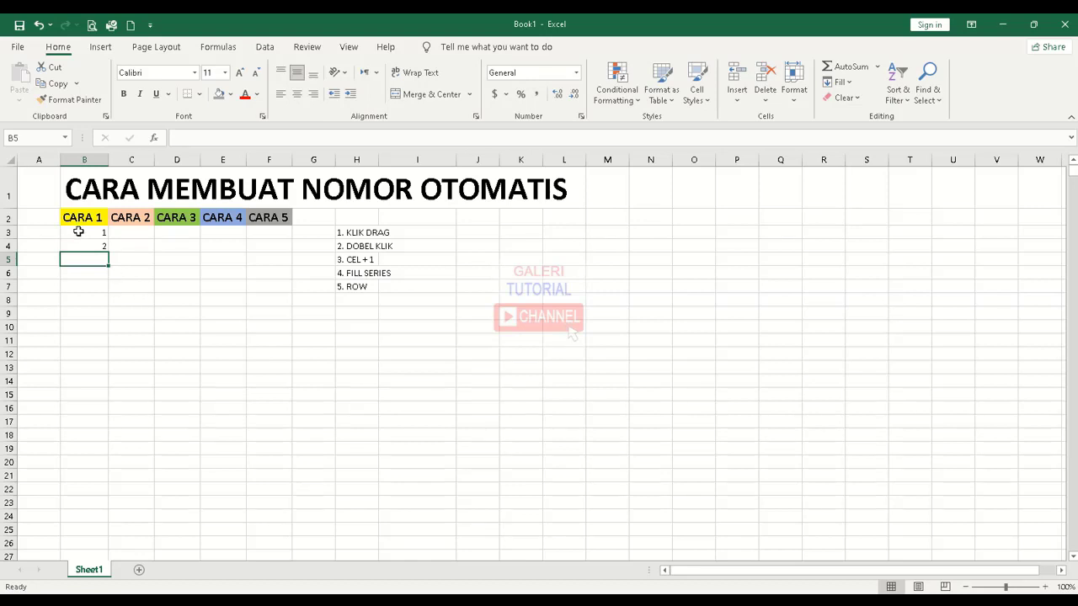
- Extend the number series from B3:B4 down to B22 to number the CARA 1 column from 1 to 20
left_click_drag(84, 234, 88, 248)
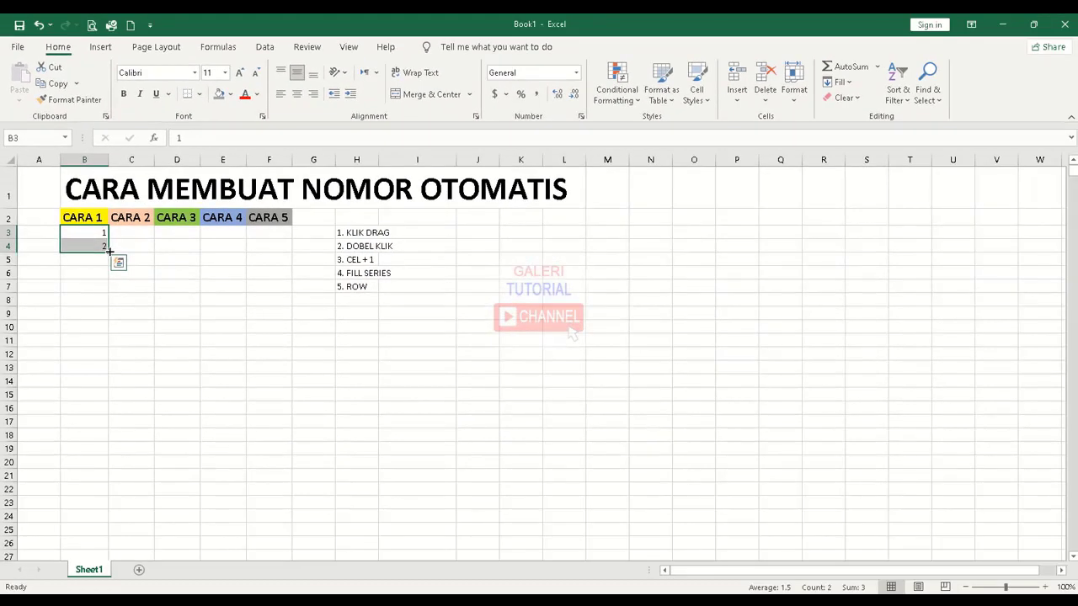
left_click_drag(163, 302, 173, 397)
left_click_drag(115, 314, 105, 493)
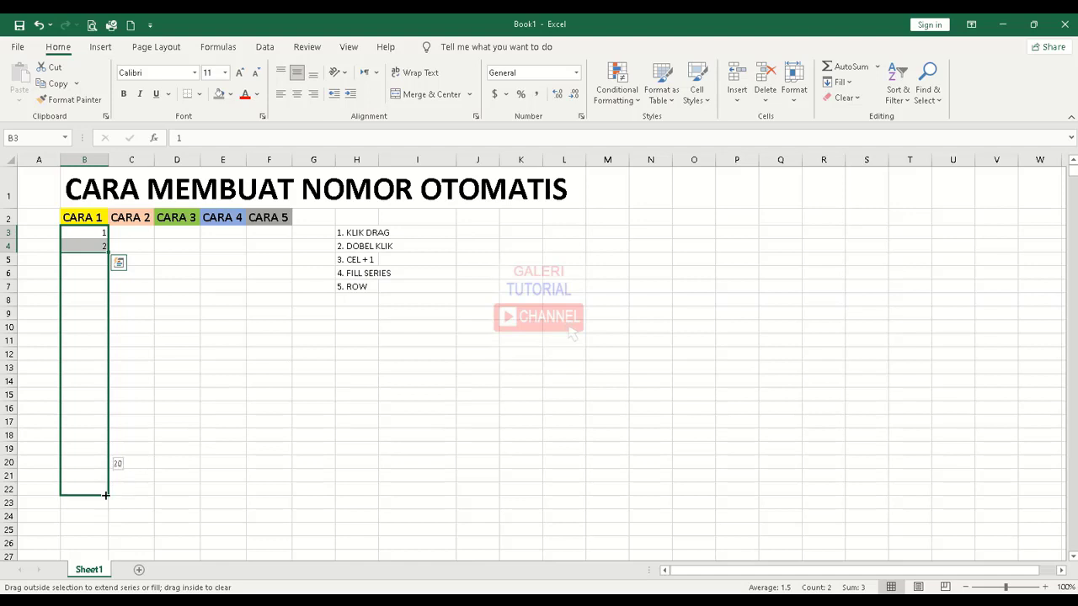
left_click_drag(106, 495, 106, 495)
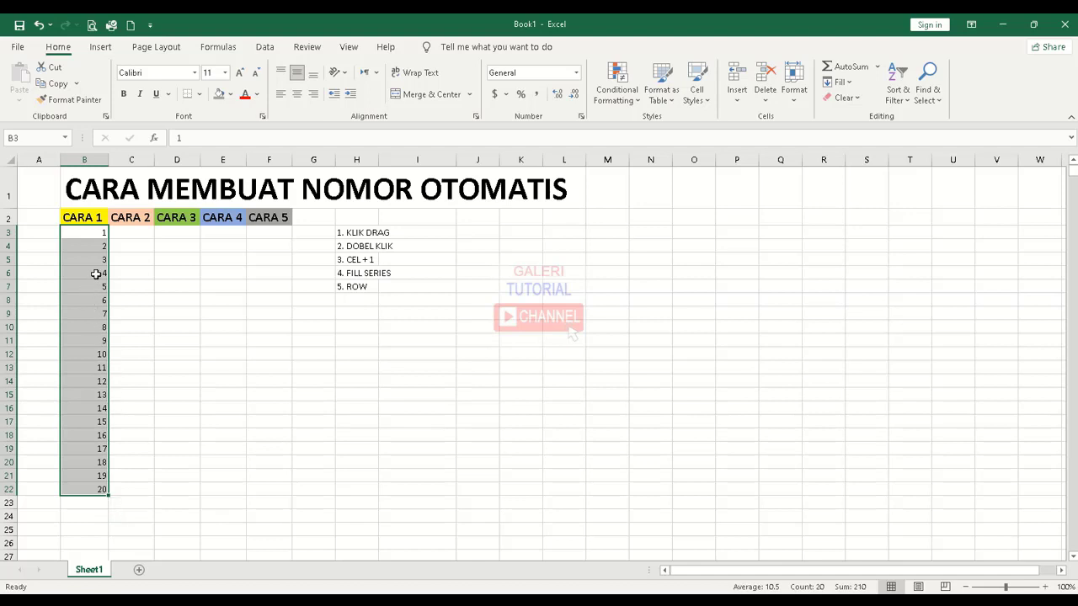
left_click(90, 300)
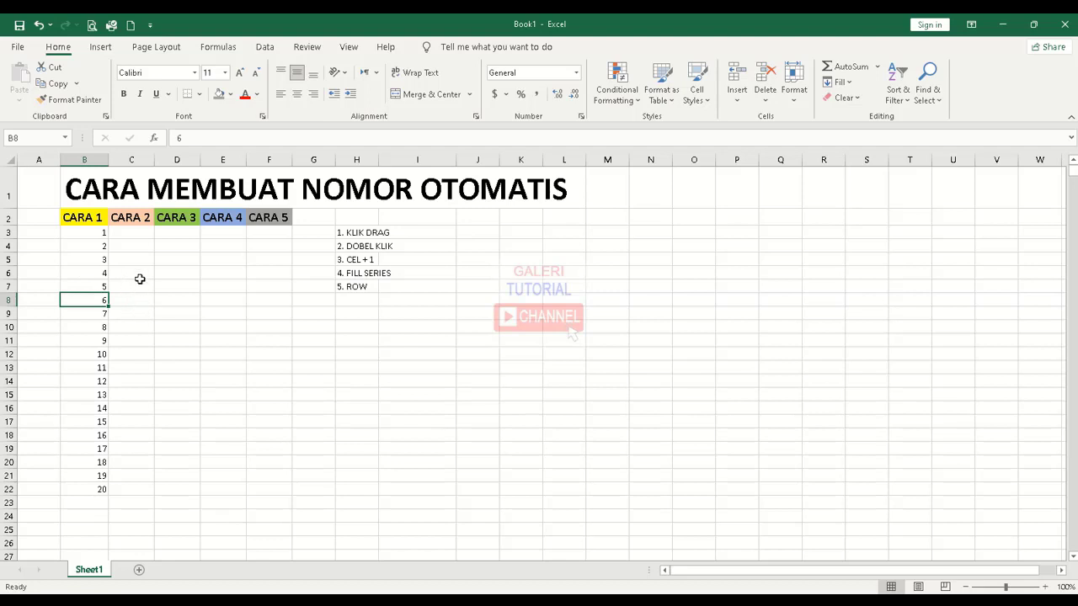
- Enter the starting numbers 1 and 2 in cells C3 and C4 under CARA 2
left_click(133, 234)
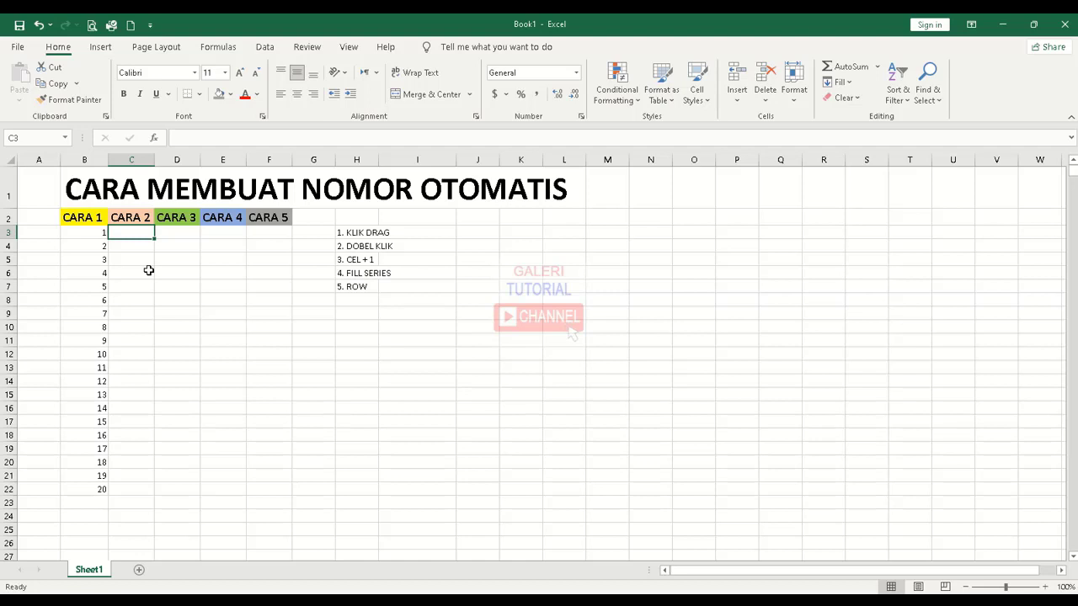
type("1")
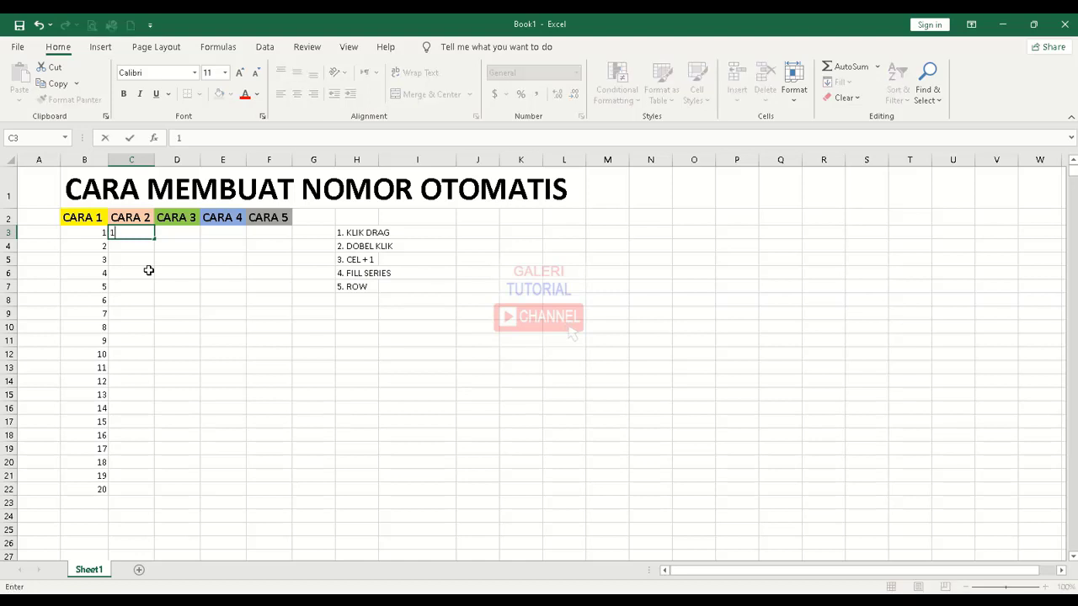
key("Return")
type("2")
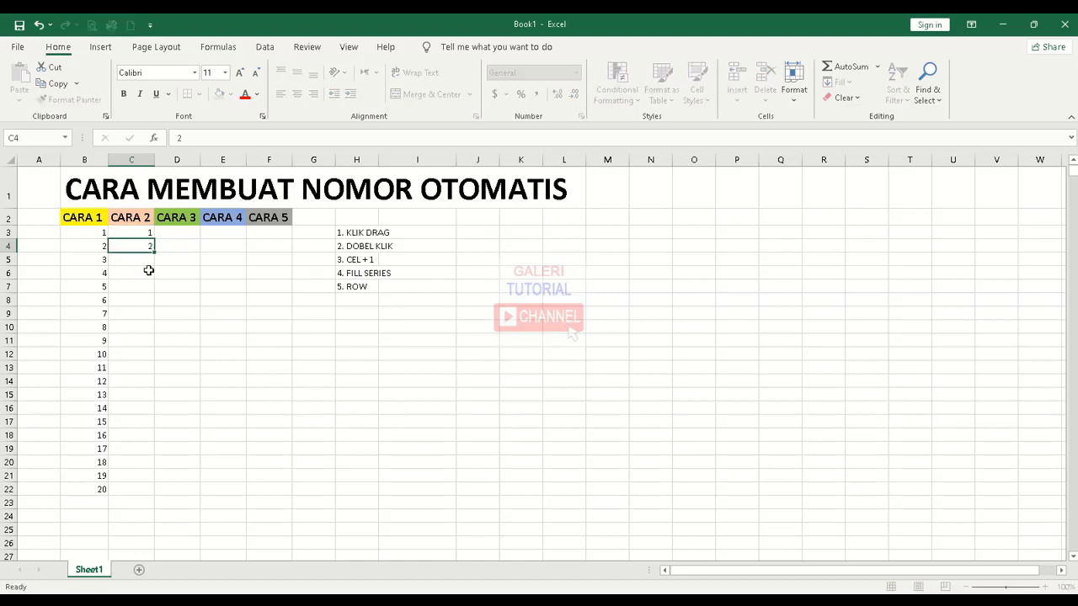
key("Return")
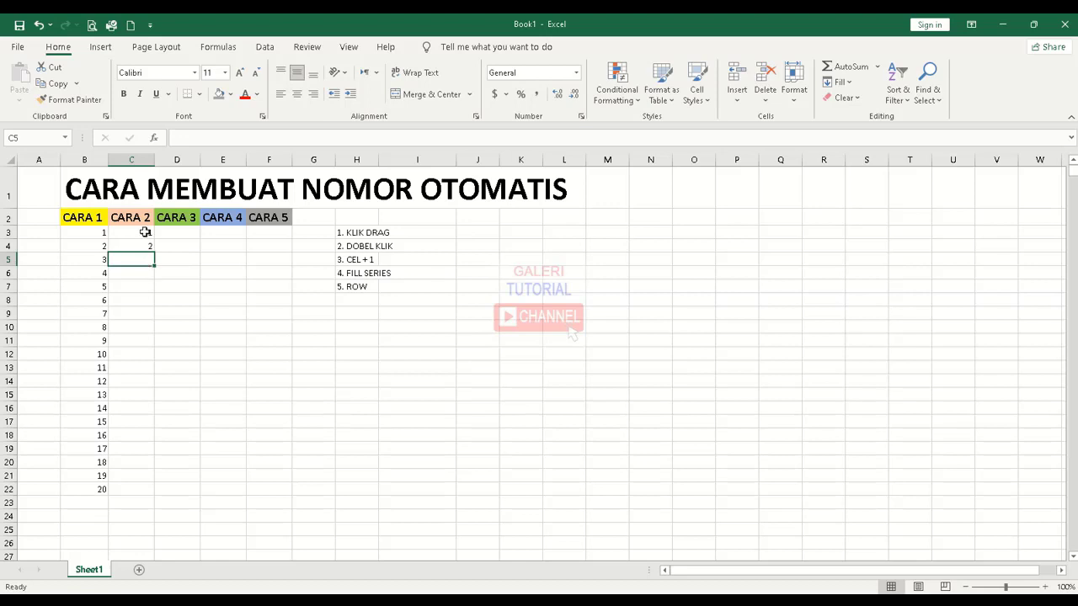
- Auto-fill the series from C3:C4 down to C22, matching the length of the adjacent CARA 1 column
left_click_drag(144, 230, 144, 245)
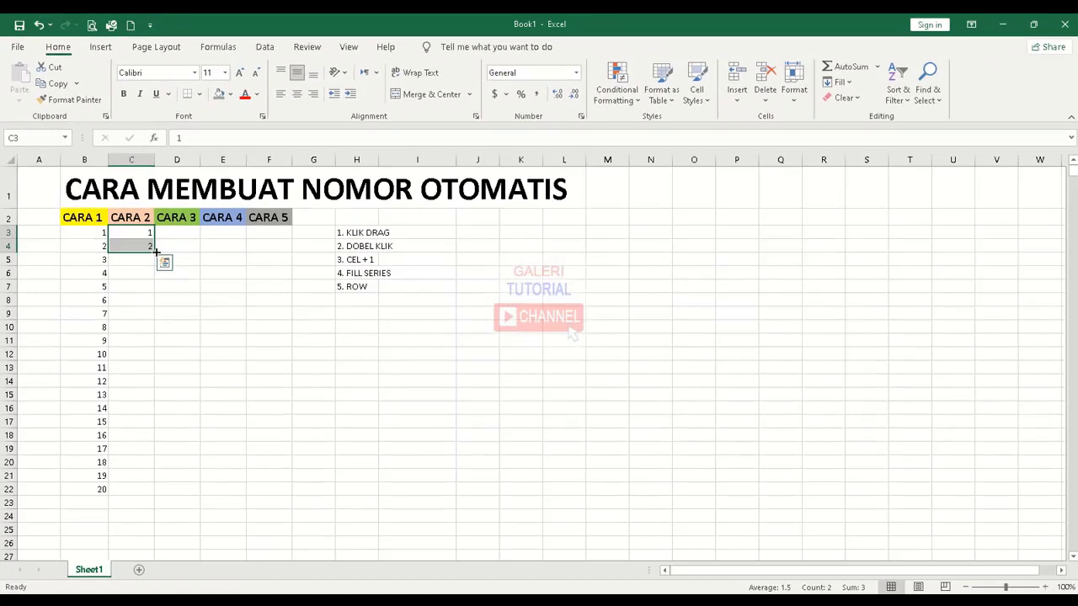
double_click(233, 305)
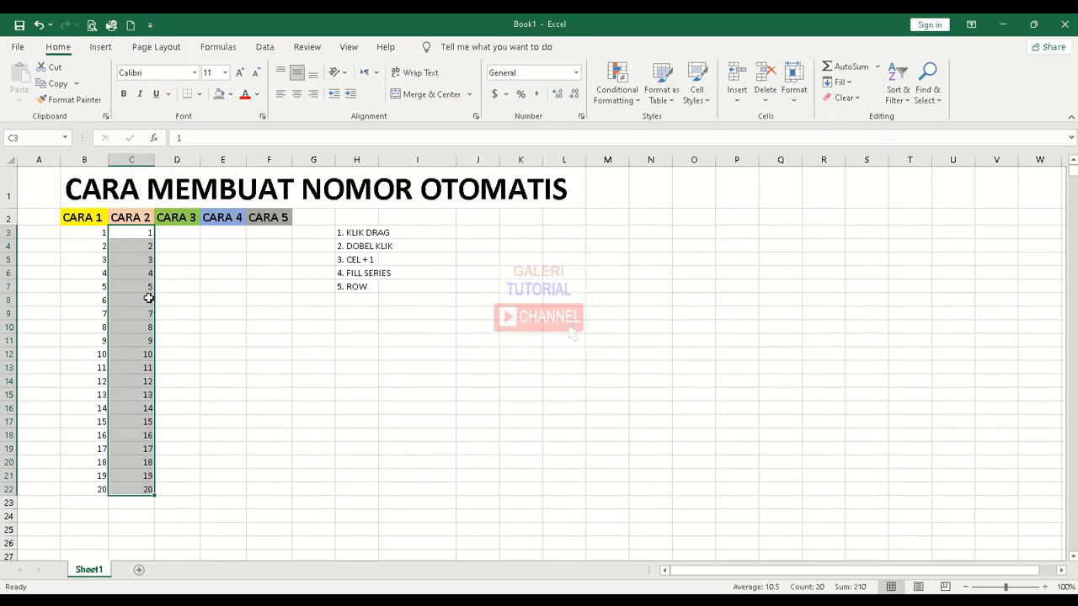
left_click(137, 405)
left_click(130, 286)
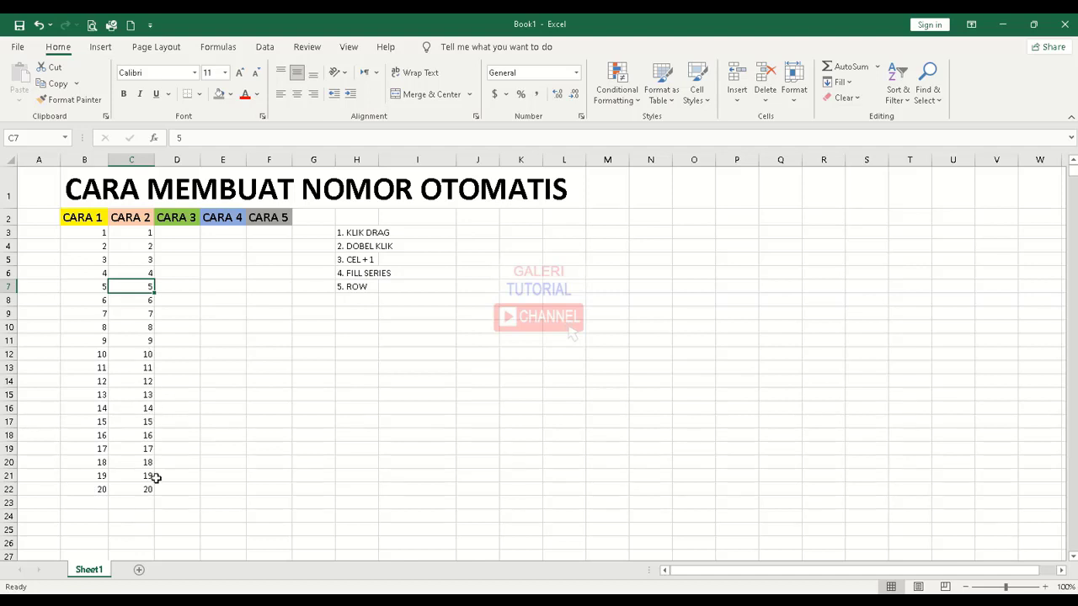
- Enter trial numbers 1 and 2 in C24 and C25 below the list, and clear both cells
scroll(140, 449, "down", 2)
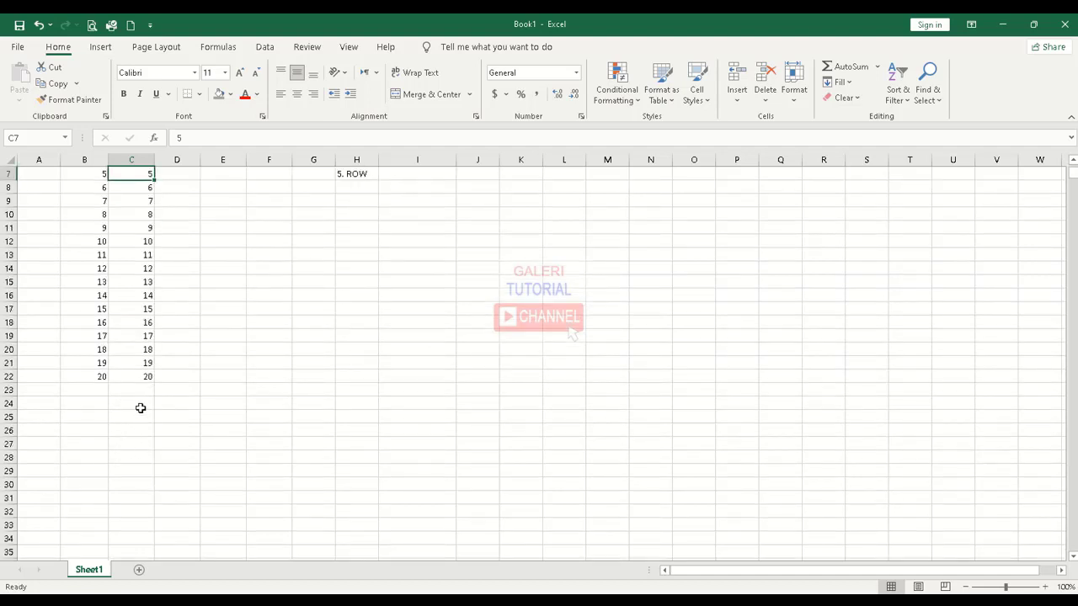
left_click(132, 404)
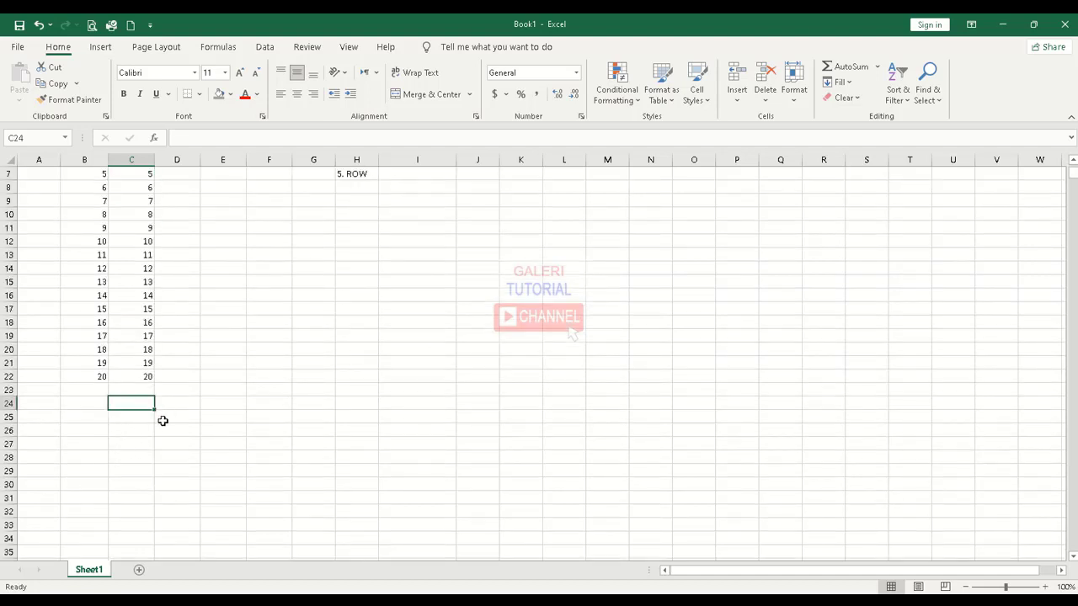
type("1")
key("Return")
type("2")
key("Return")
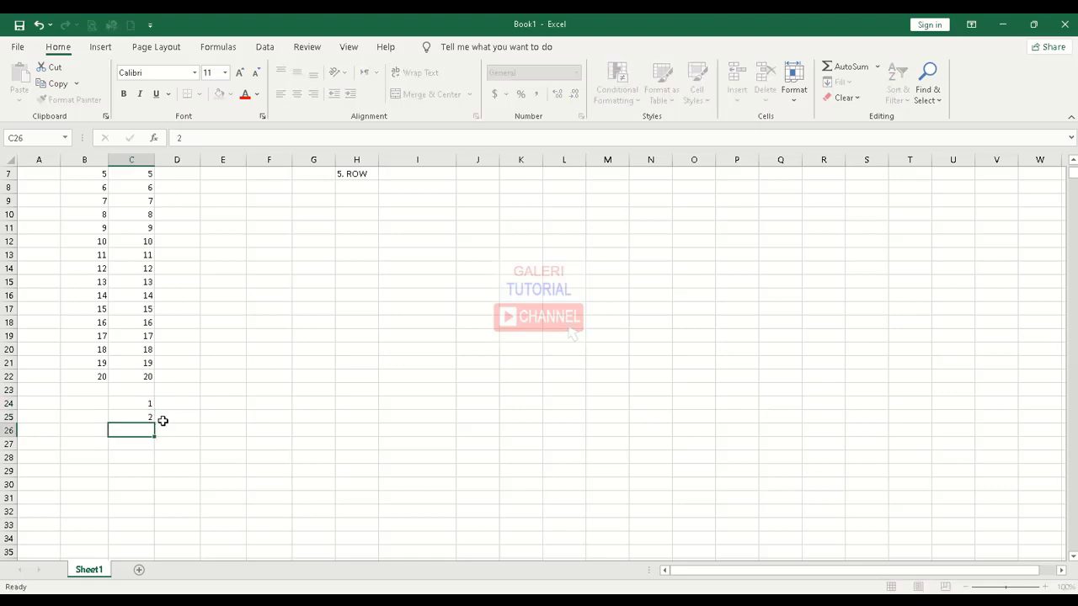
left_click_drag(144, 404, 145, 418)
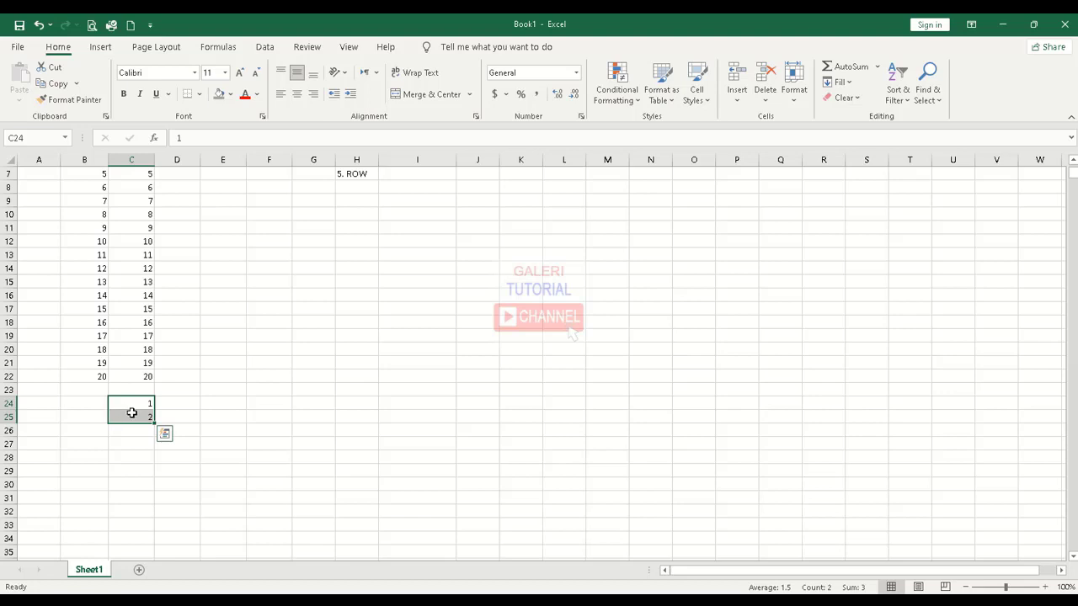
key("Delete")
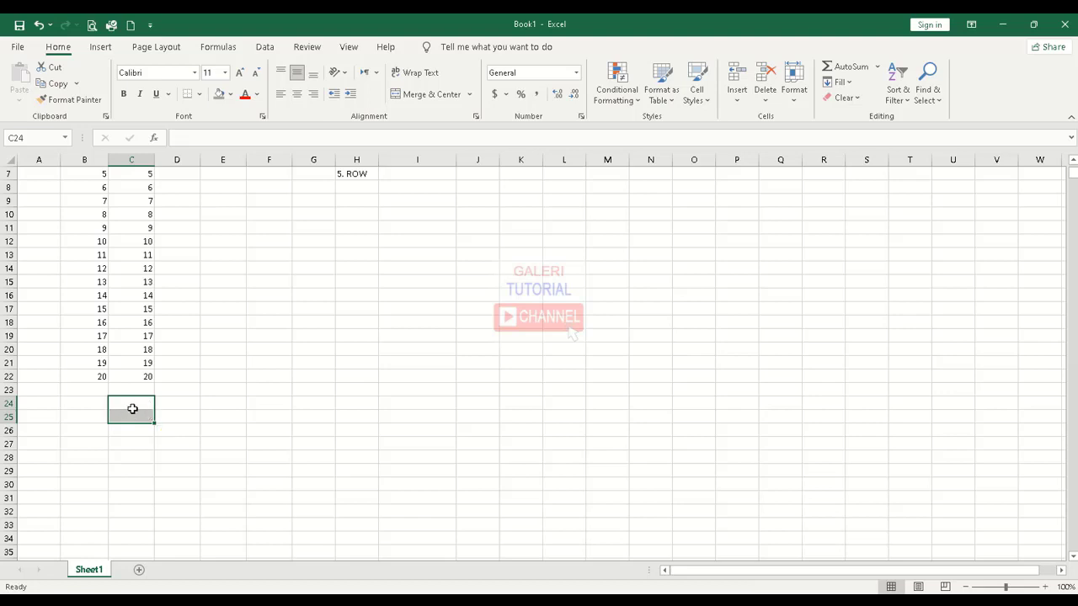
left_click(146, 389)
scroll(111, 419, "up", 2)
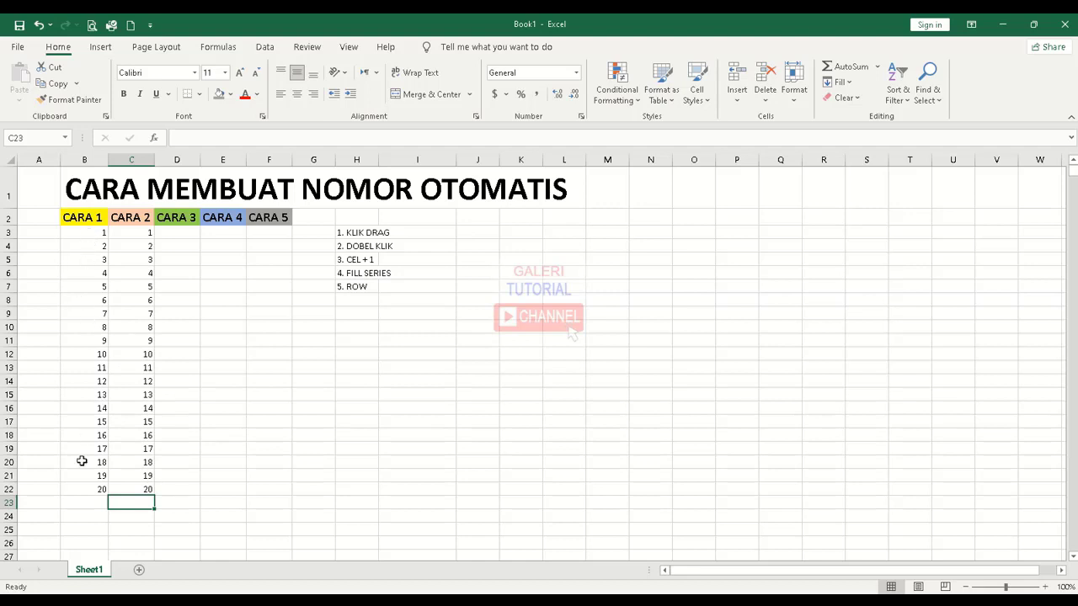
left_click(93, 491)
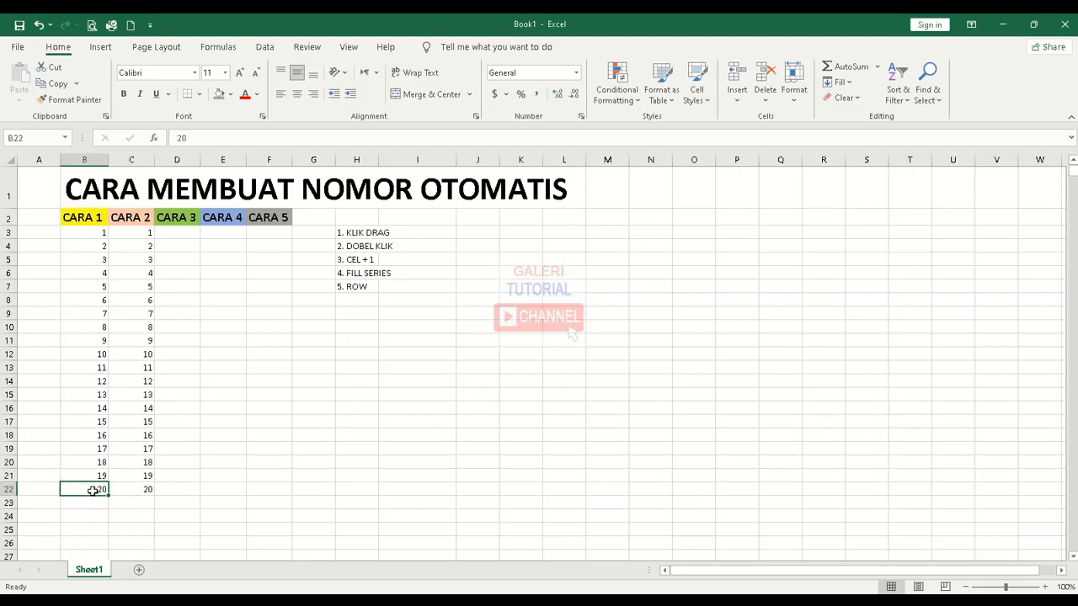
left_click(137, 490)
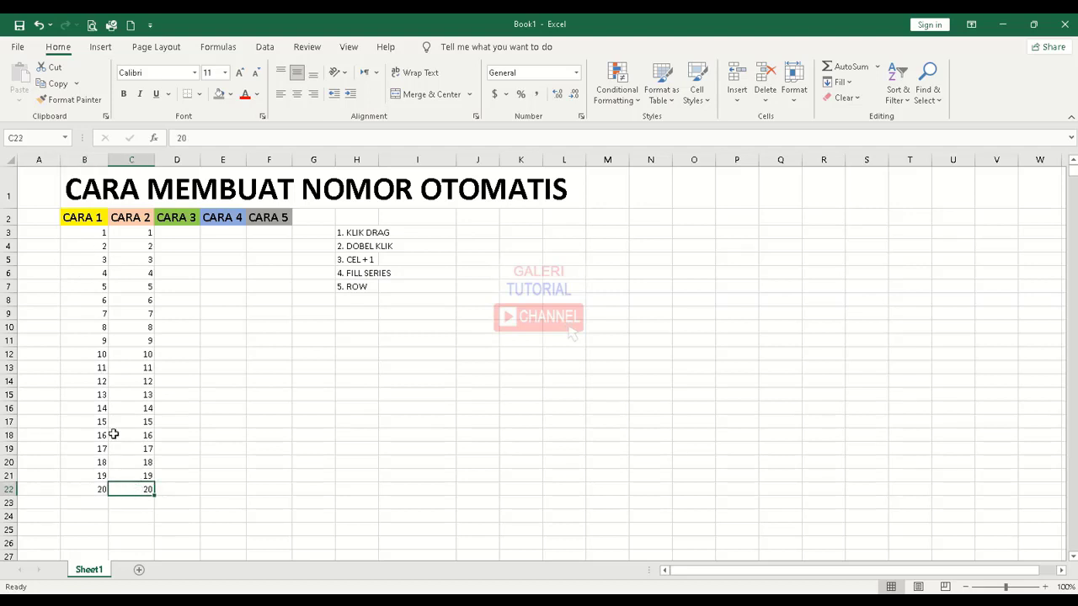
left_click(89, 354)
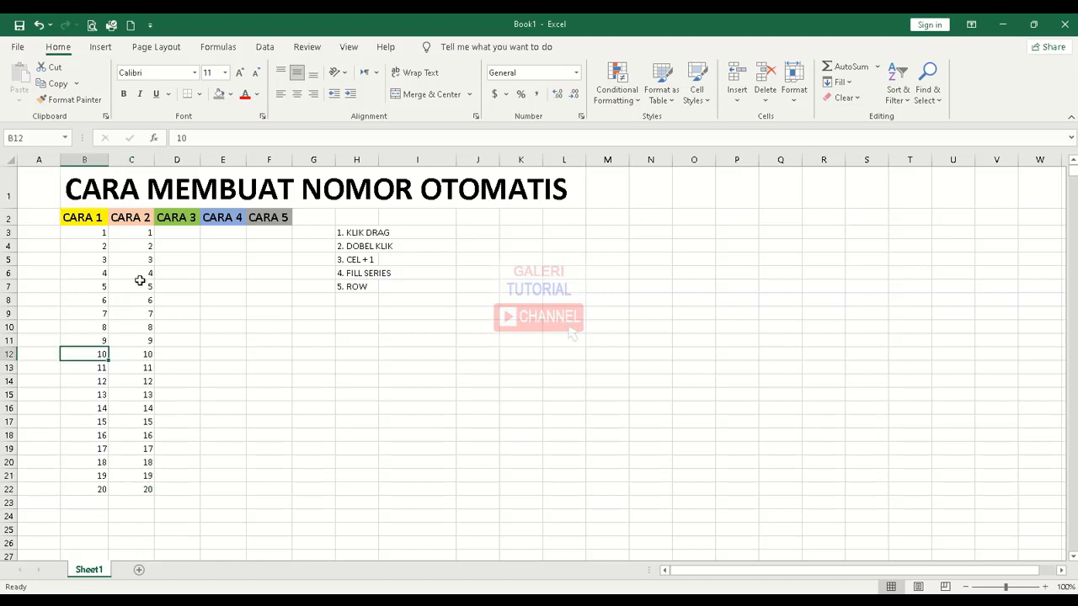
left_click(144, 354)
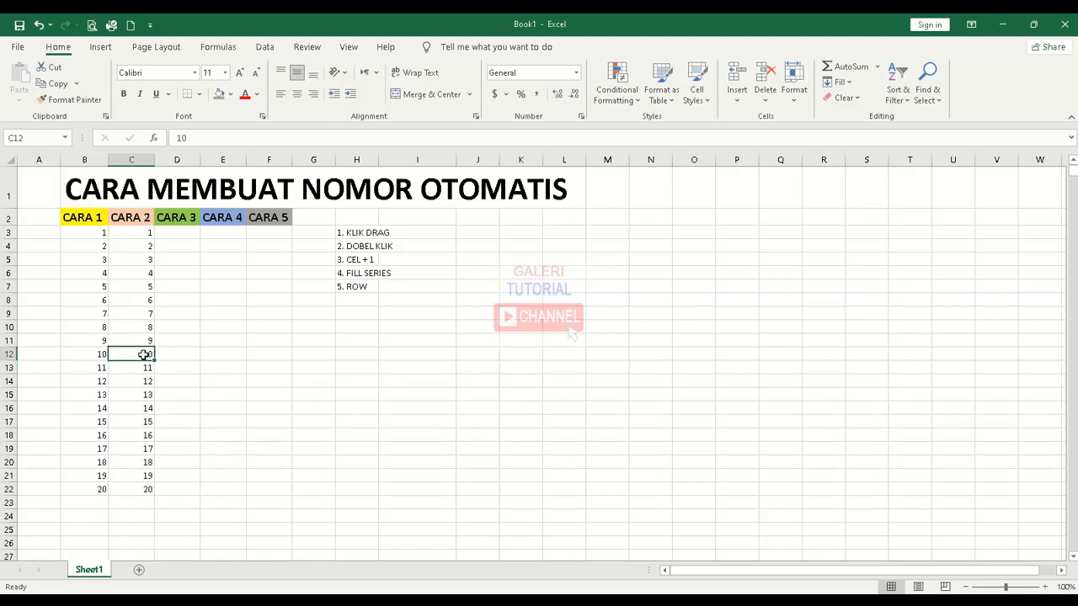
- Enter 1 in cell D3 under CARA 3 and the formula =D3+1 in cell D4
left_click(182, 233)
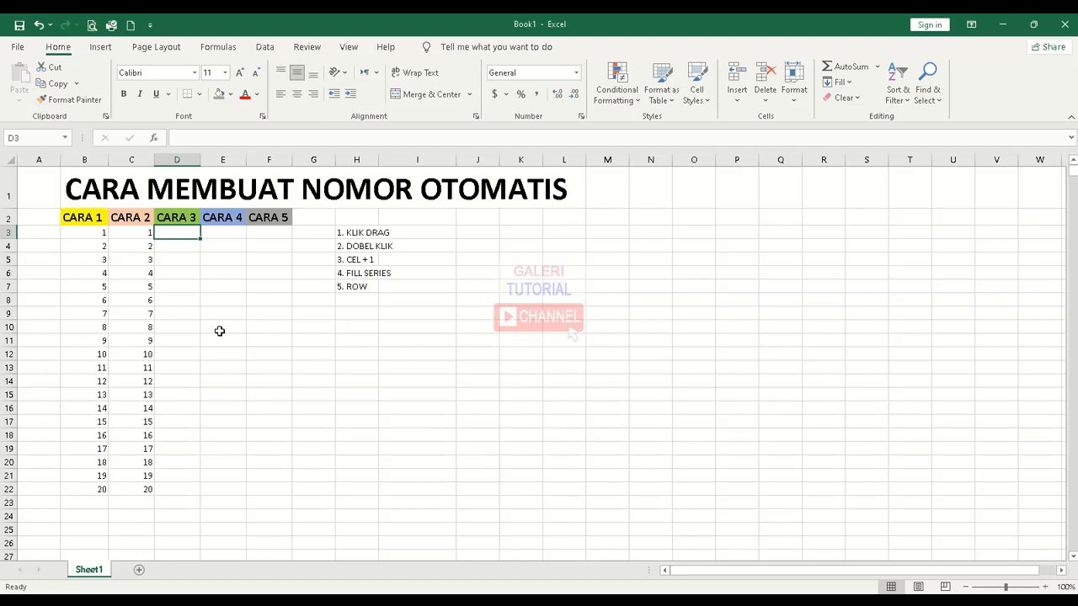
type("1")
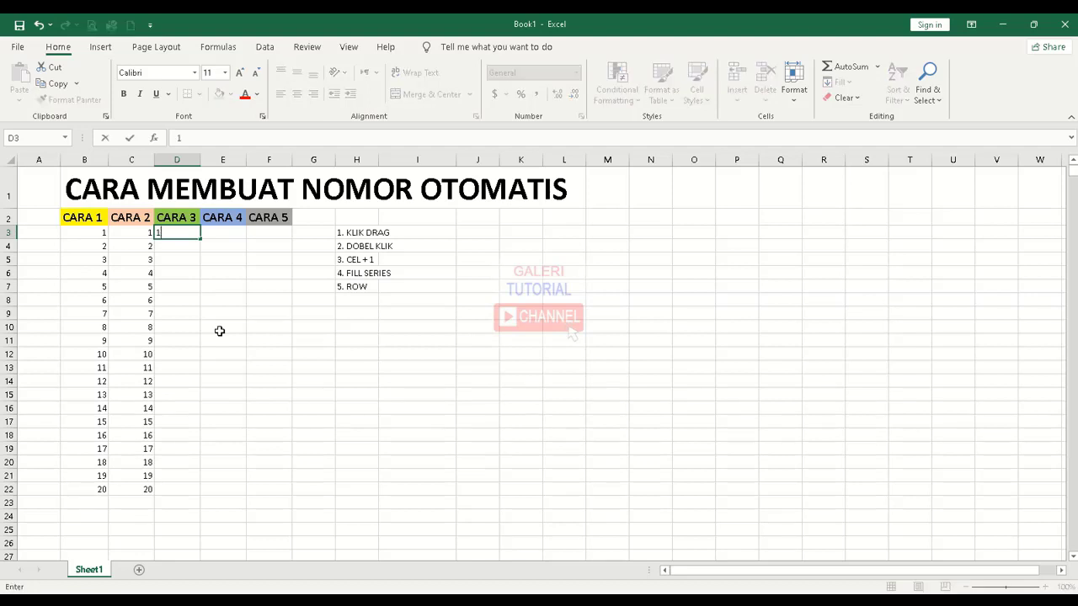
key("Return")
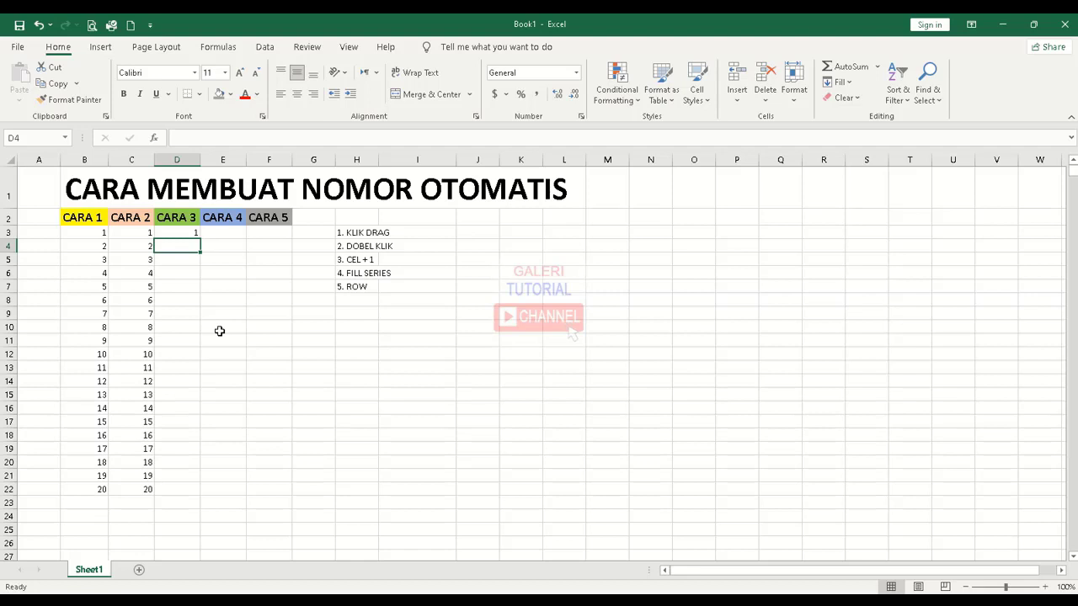
type("=")
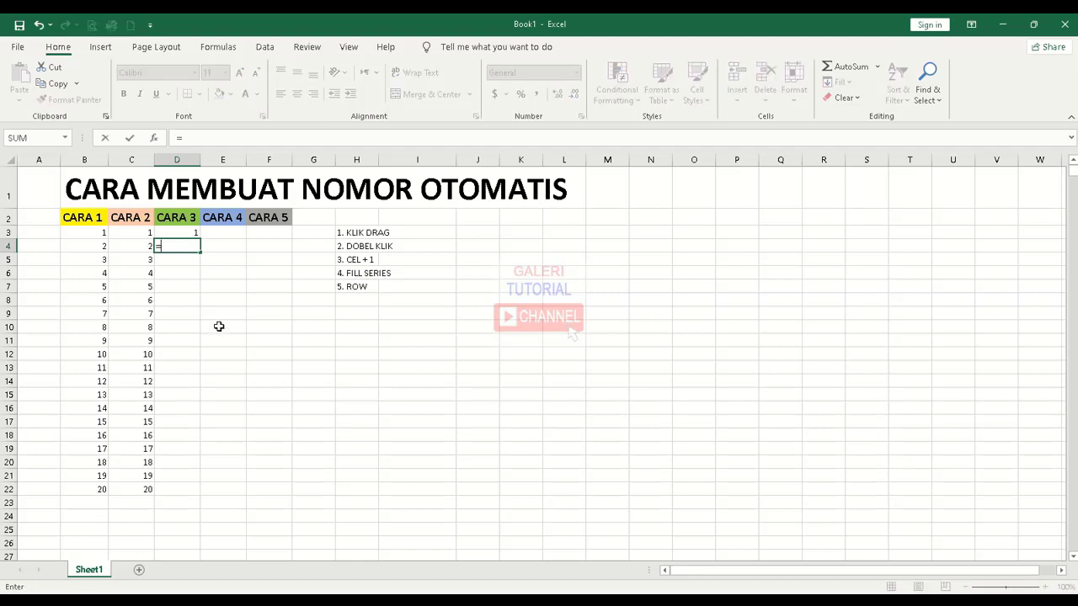
left_click(181, 233)
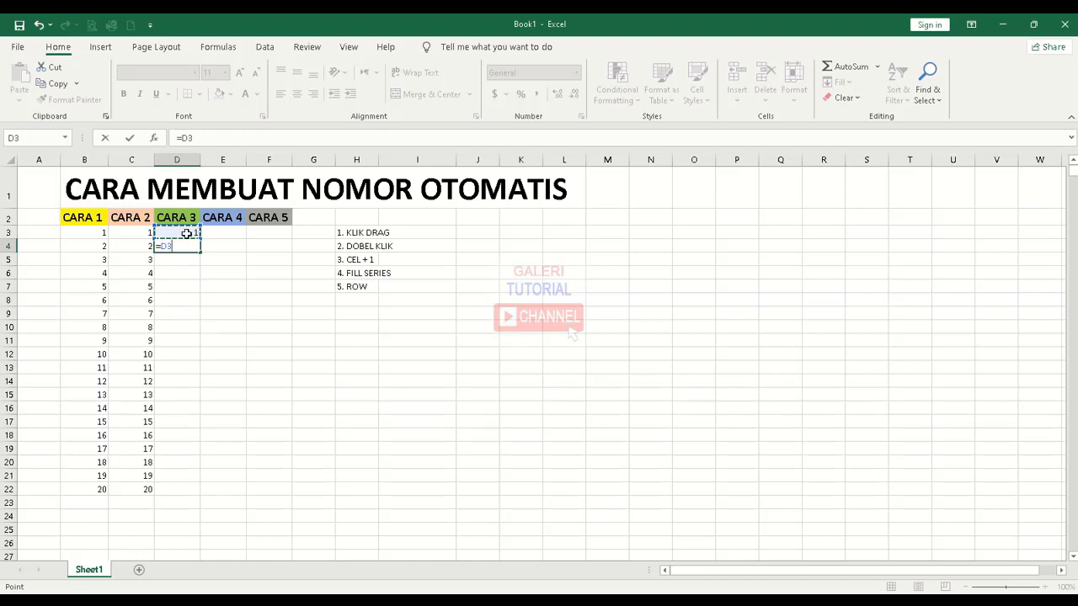
type("+1")
key("Return")
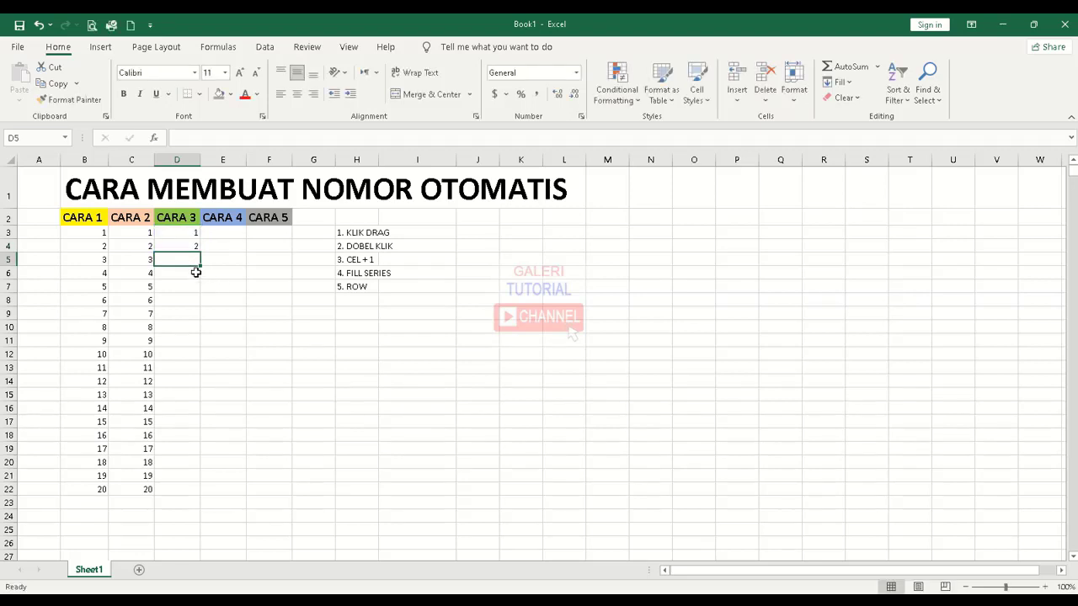
- Auto-fill the =D3+1 formula from D4 down to D22 in the CARA 3 column
left_click(186, 246)
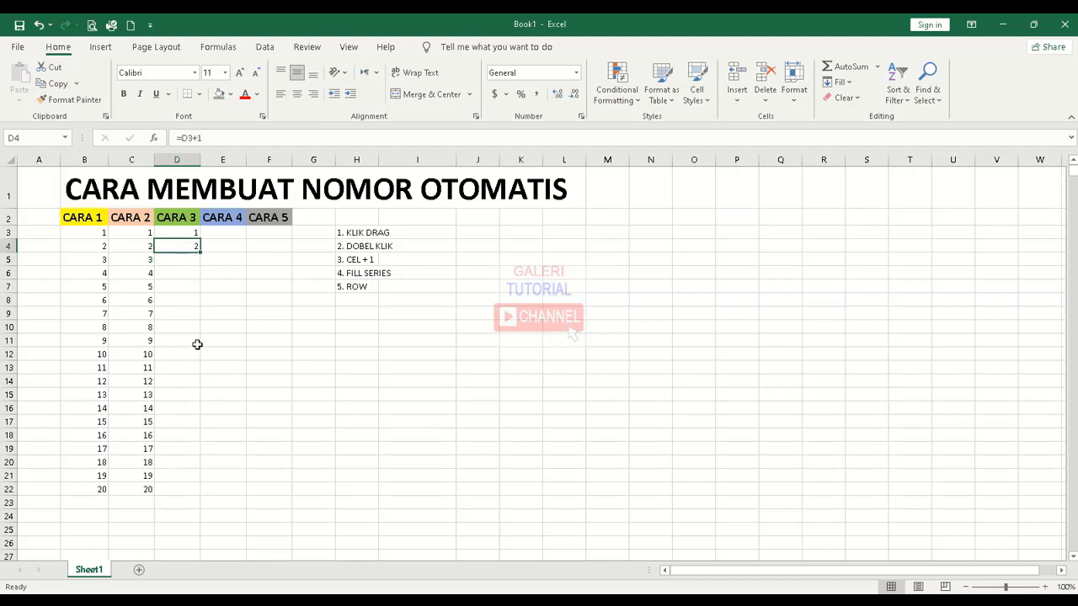
double_click(201, 251)
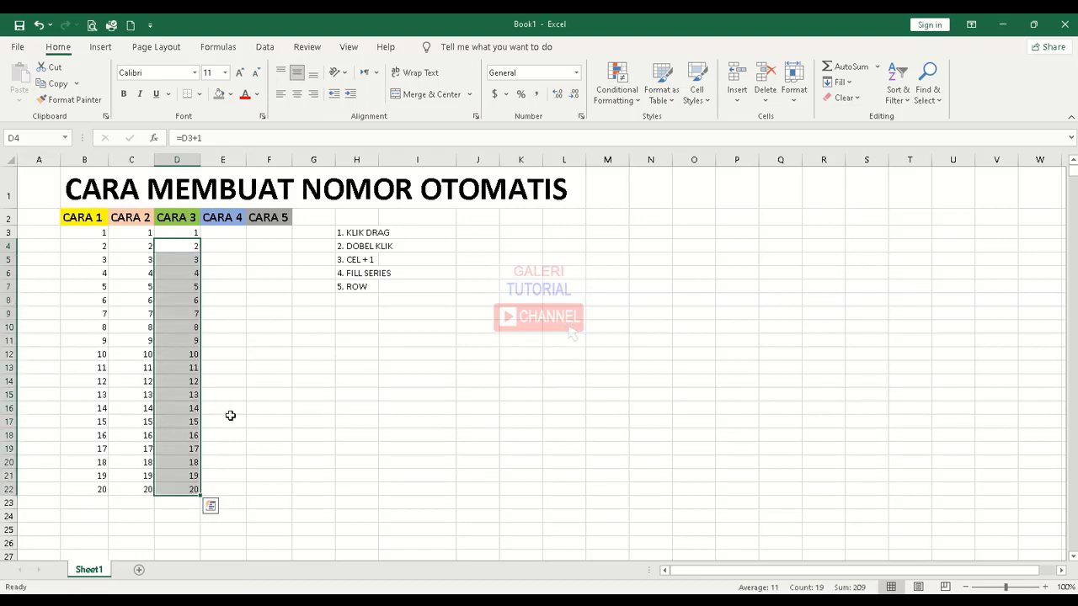
left_click(175, 253)
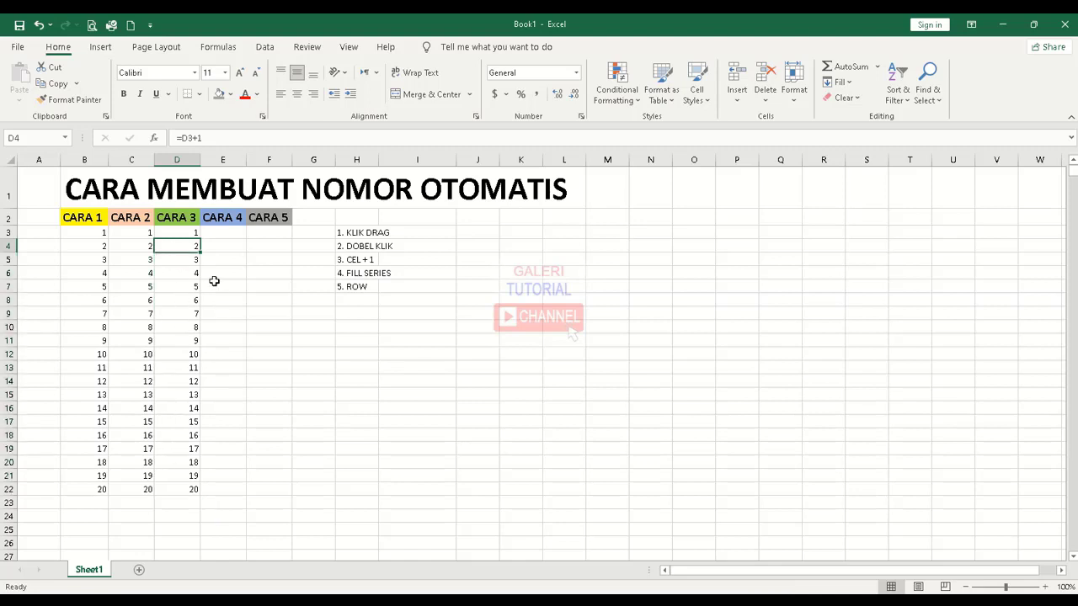
left_click(135, 254)
left_click(195, 248)
- Enter the starting number 1 in cell E3 under CARA 4
left_click(225, 234)
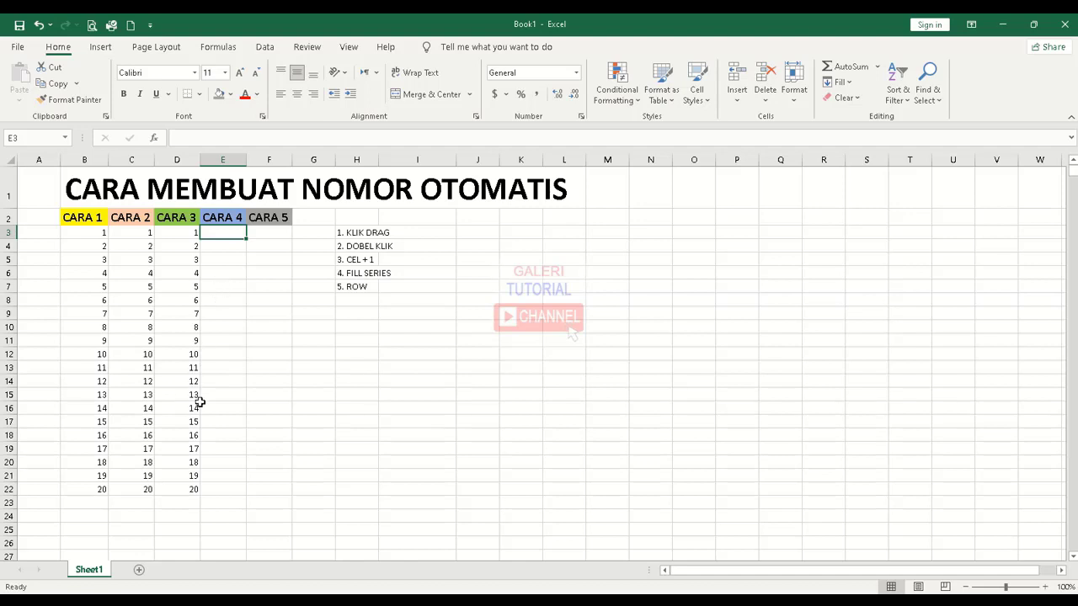
left_click(218, 338)
left_click(224, 235)
type("1")
key("Return")
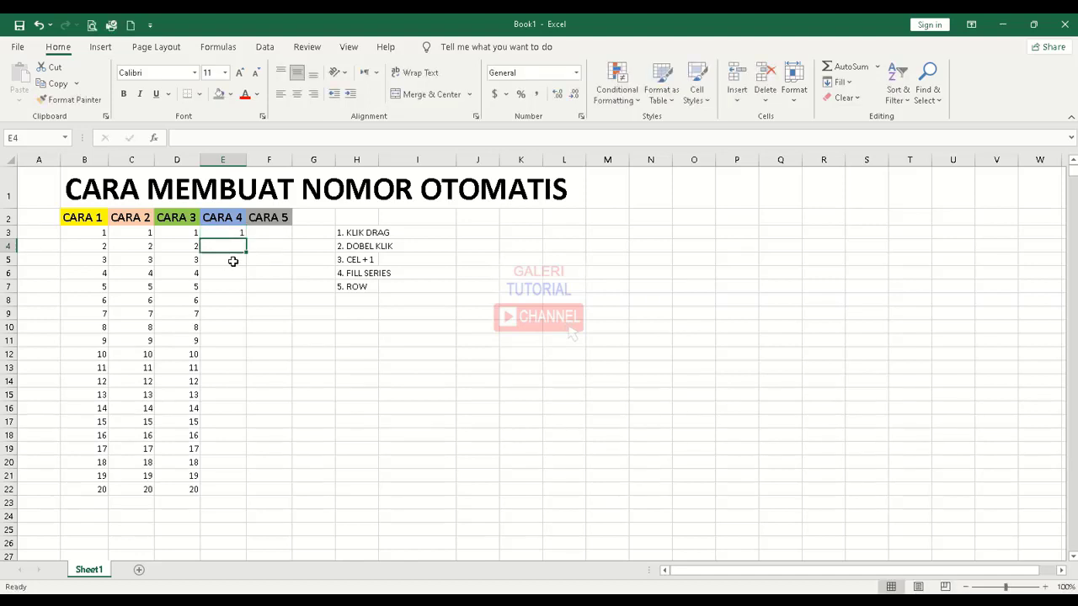
- Set up a linear Fill Series from E3 running in Columns, with step value 1 and stop value 100
left_click(229, 232)
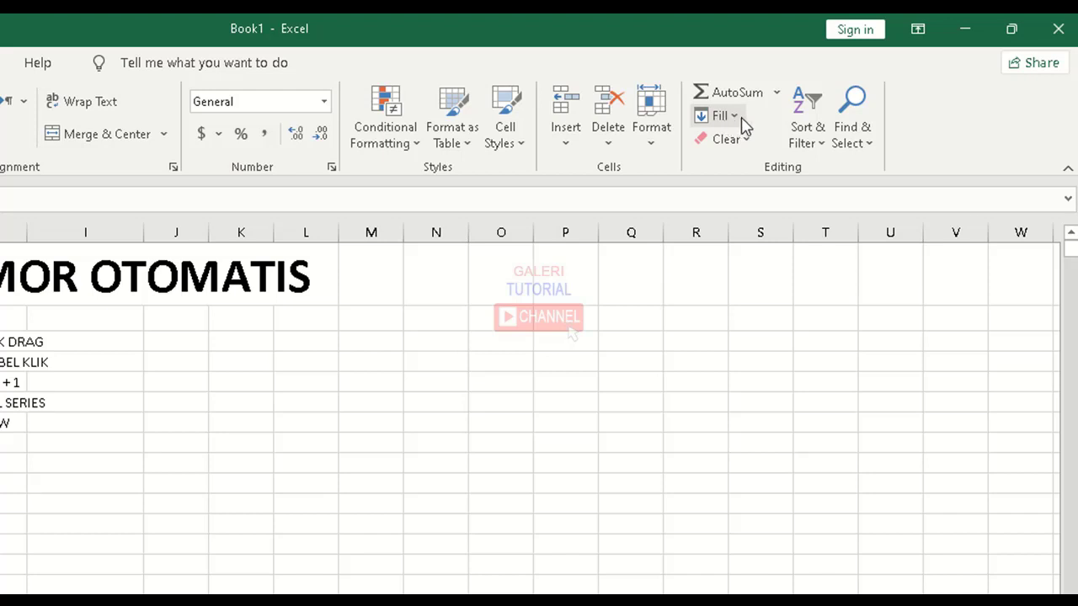
left_click(735, 117)
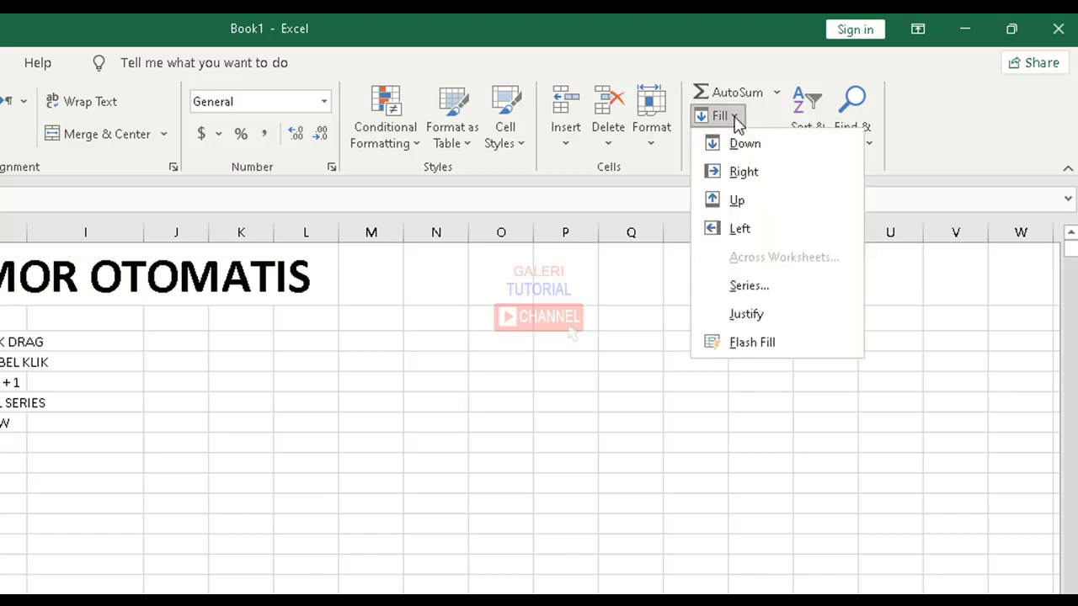
left_click(745, 287)
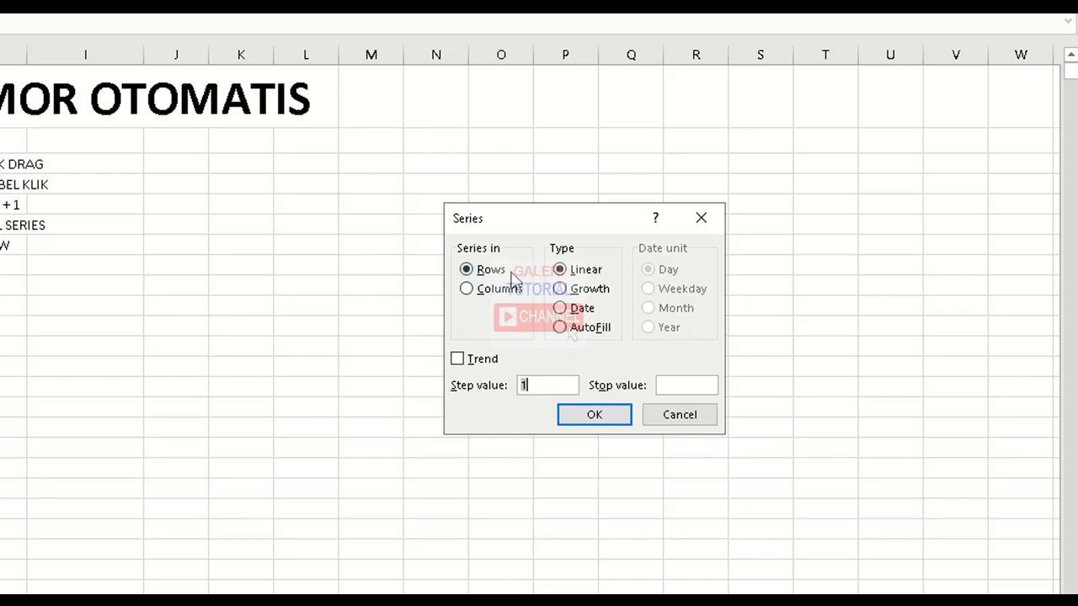
left_click(468, 291)
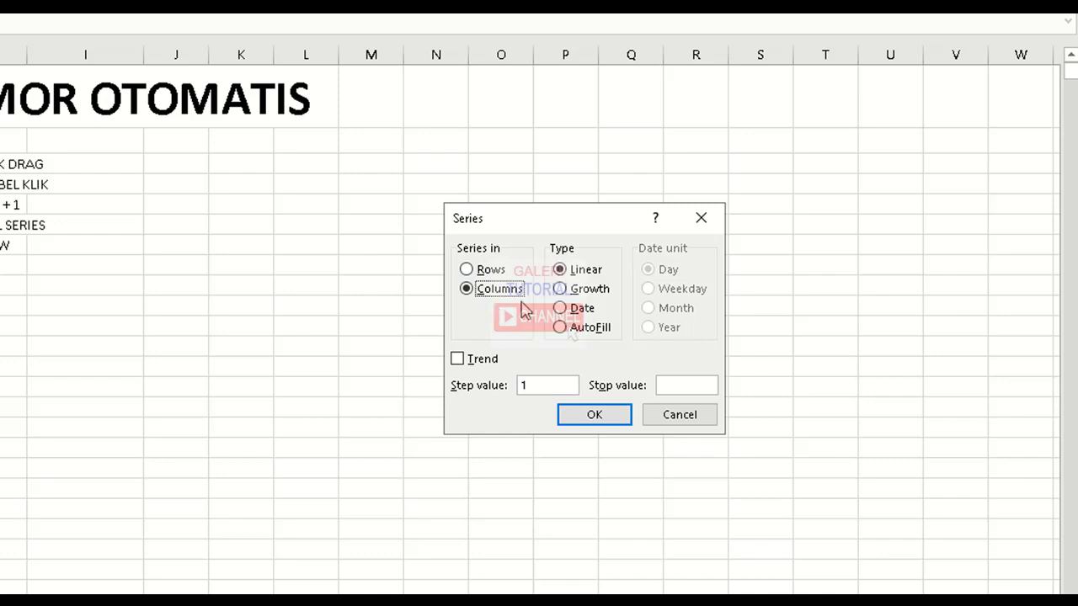
left_click(537, 387)
left_click(674, 385)
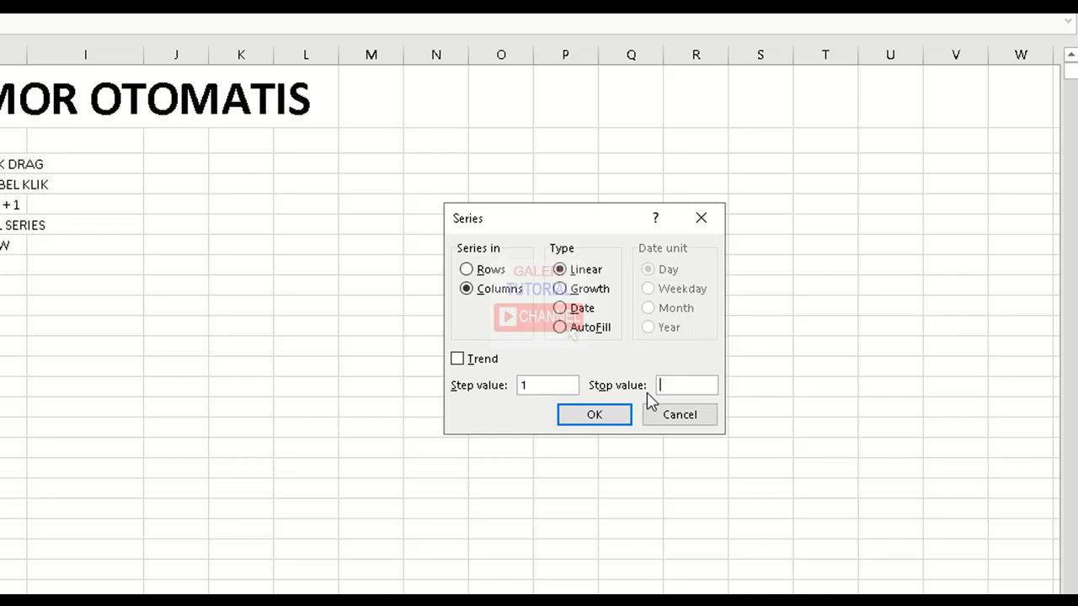
type("100")
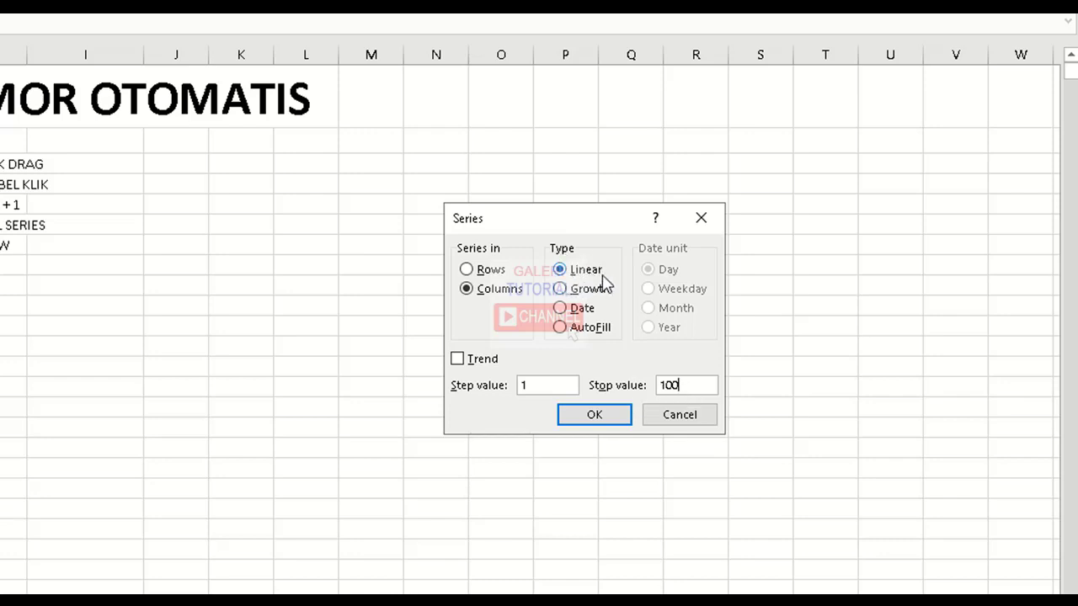
- Toggle the series direction between Rows and Columns, settle on Columns, and apply the series to the CARA 4 column
left_click(469, 272)
left_click(469, 289)
left_click(467, 270)
left_click(468, 292)
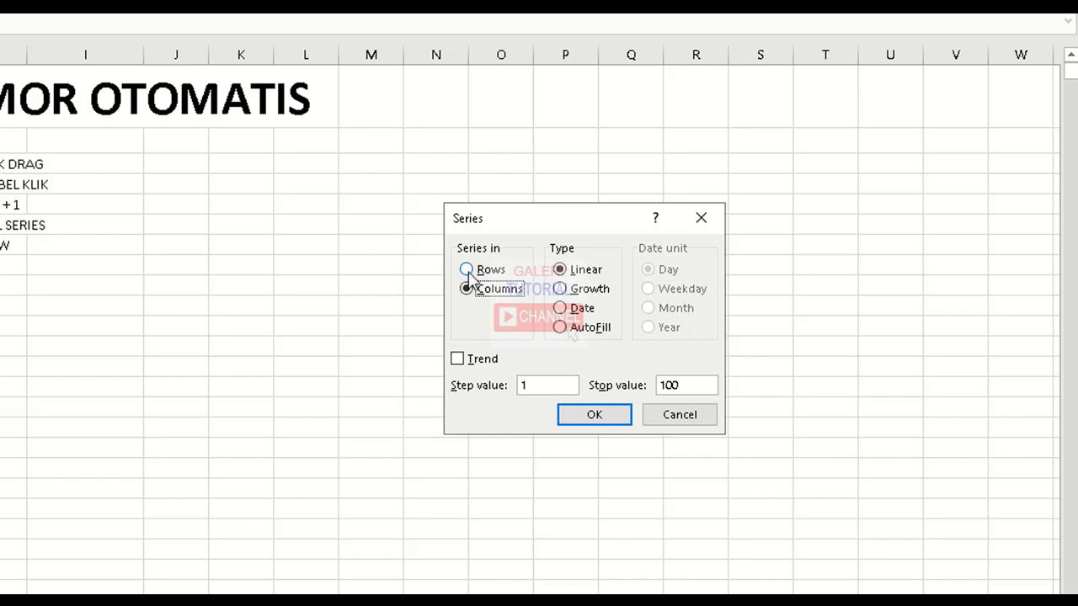
left_click(468, 270)
left_click(469, 291)
left_click(542, 384)
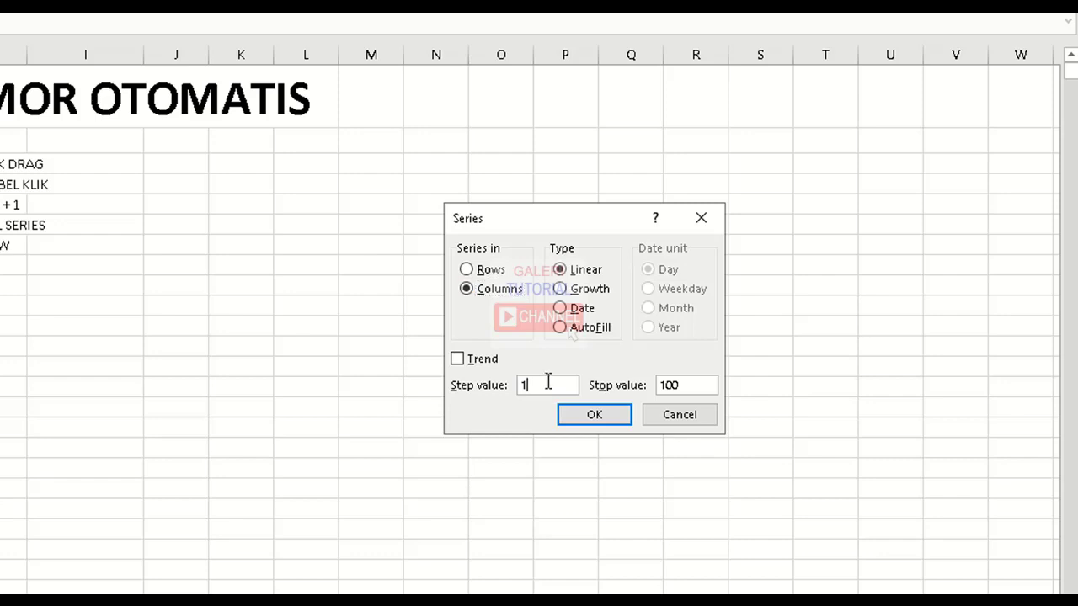
left_click(694, 385)
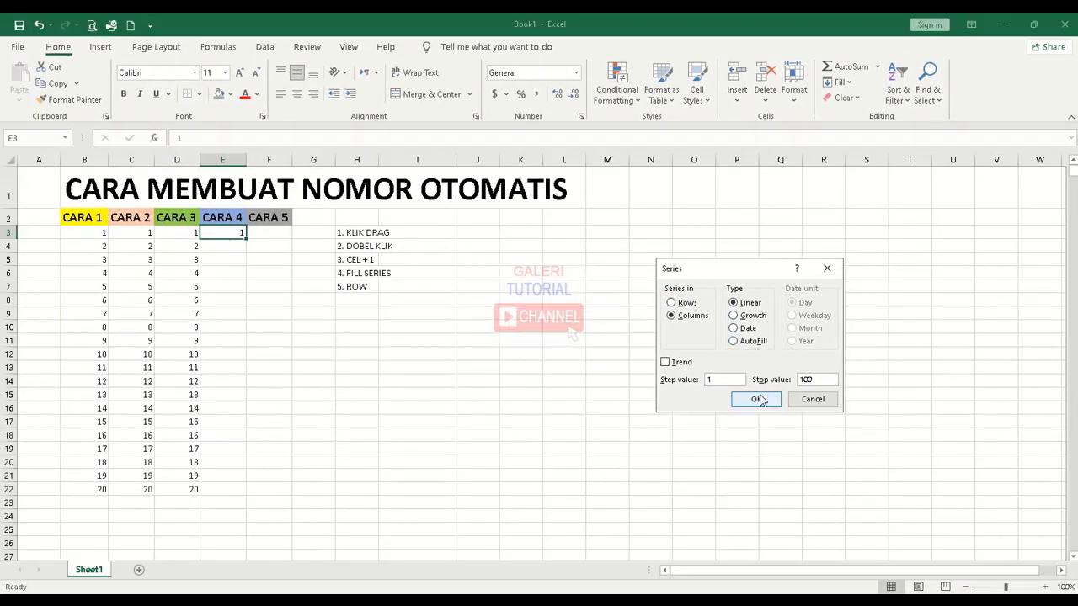
left_click(760, 399)
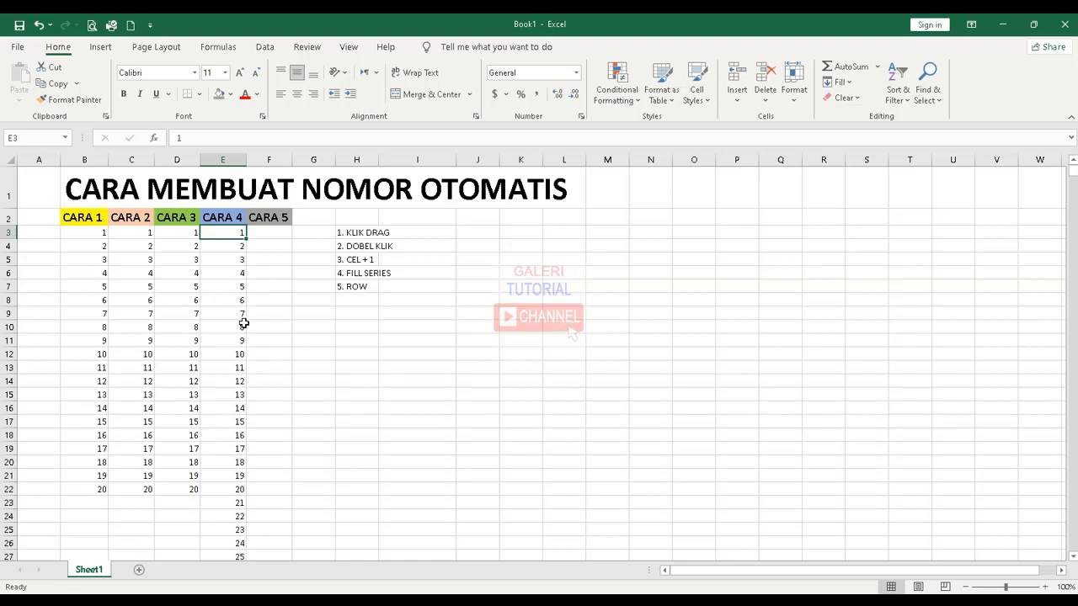
- Check the end of the CARA 4 series and clear all its numbers from E3 down to E102
key("ctrl+Down")
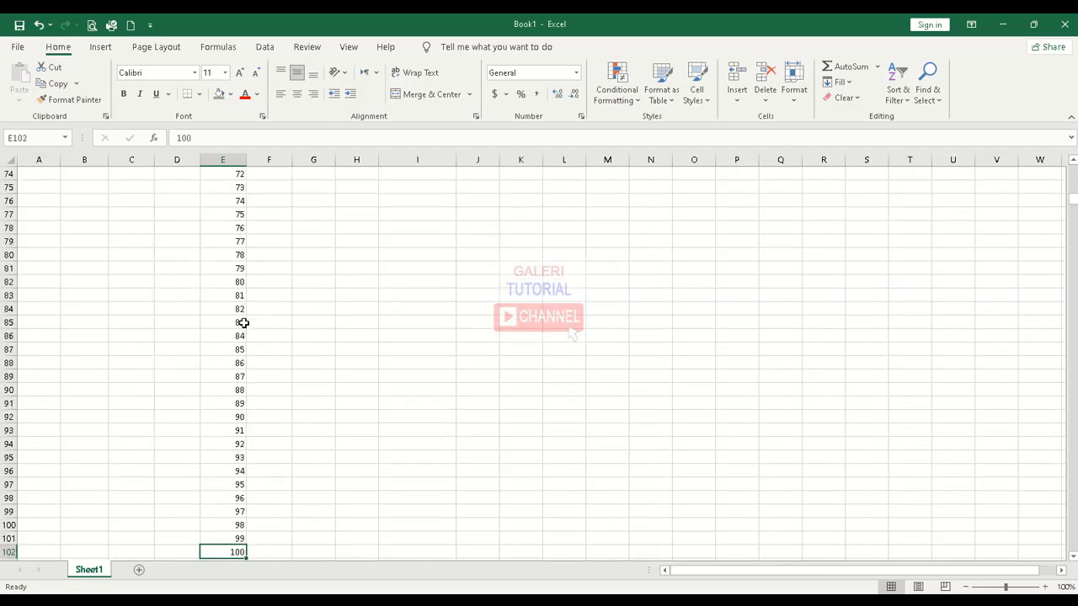
key("ctrl+Up")
key("Down")
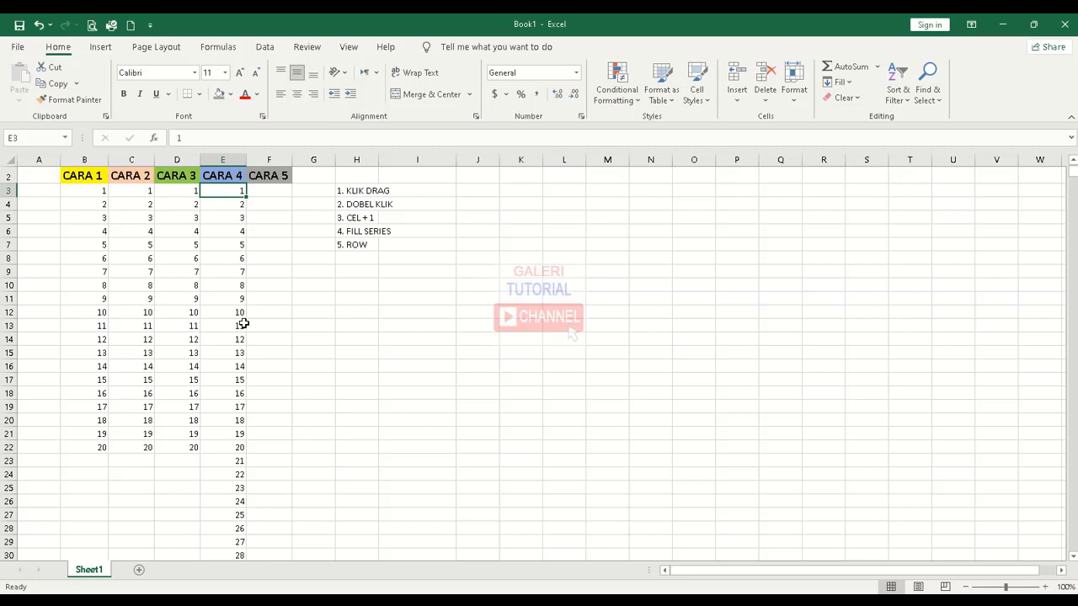
key("ctrl+shift+Down")
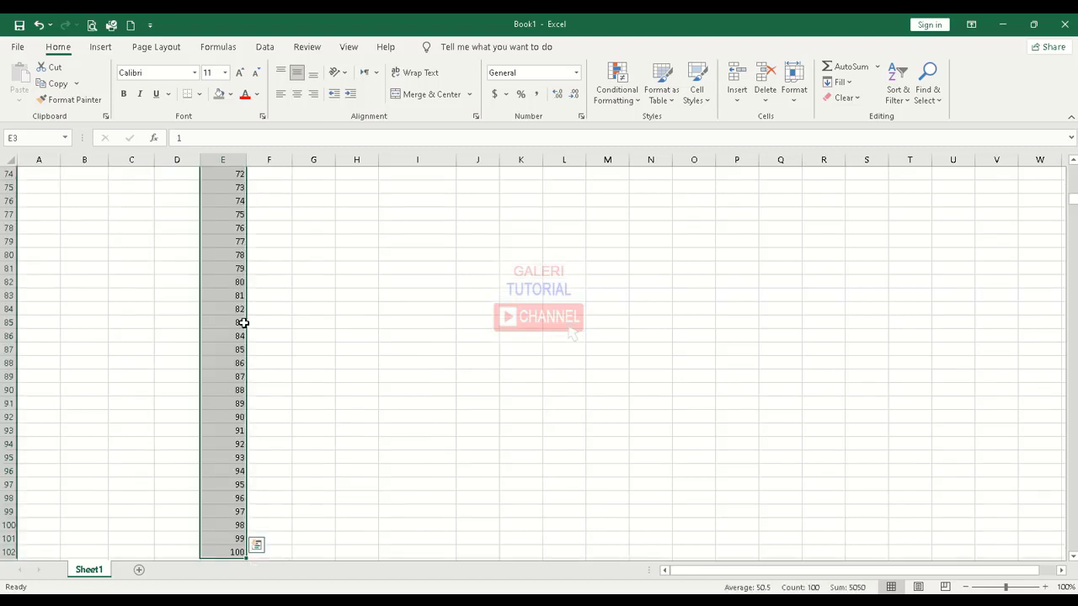
key("Delete")
key("Down")
key("Up")
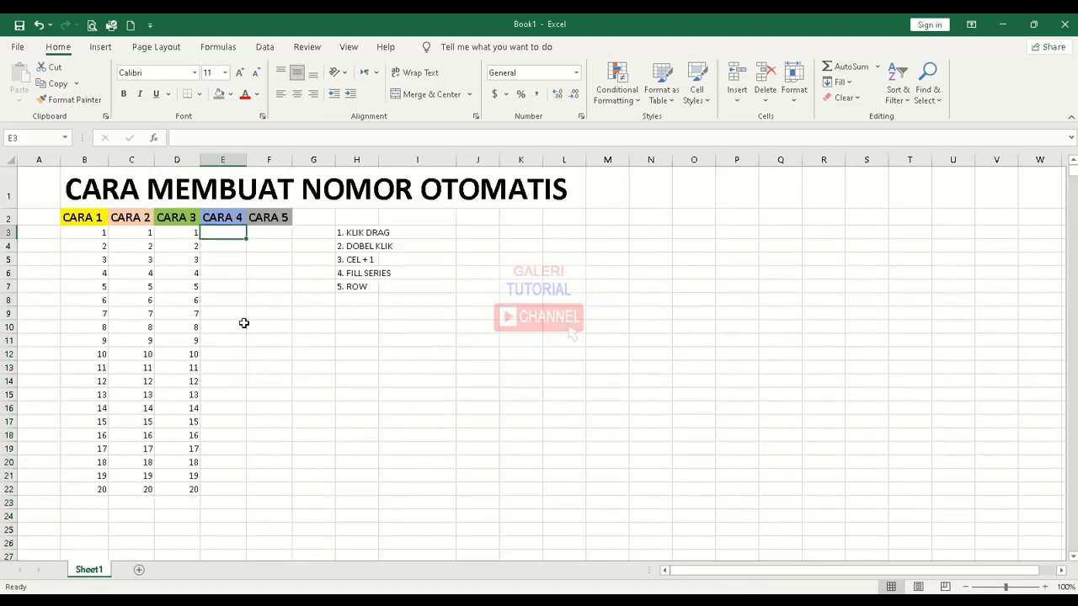
- Re-enter 1 in the emptied cell E3 as the starting number for CARA 4
type("1")
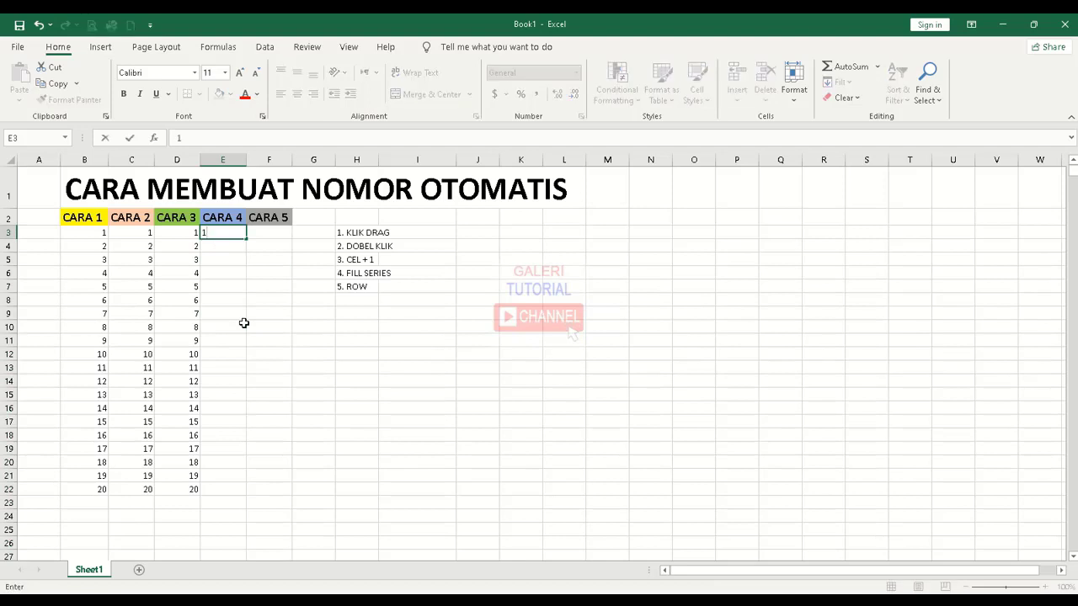
key("Return")
left_click(217, 235)
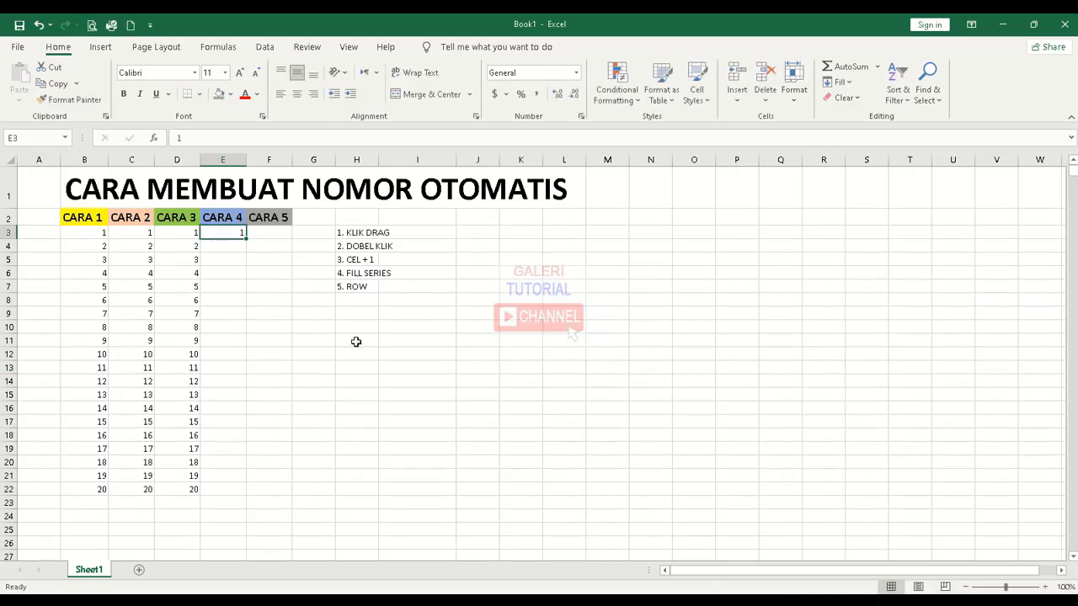
- Fill a linear series down the CARA 4 column from E3, in Columns, with stop value 1000
left_click(840, 82)
left_click(859, 196)
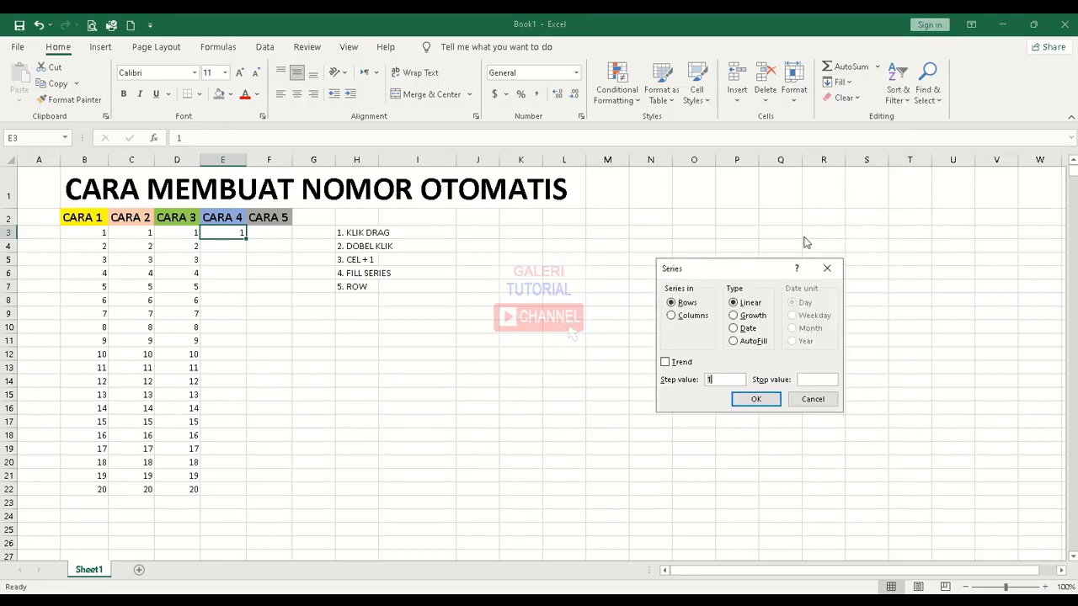
left_click(672, 316)
left_click(812, 379)
type("1000")
left_click(755, 399)
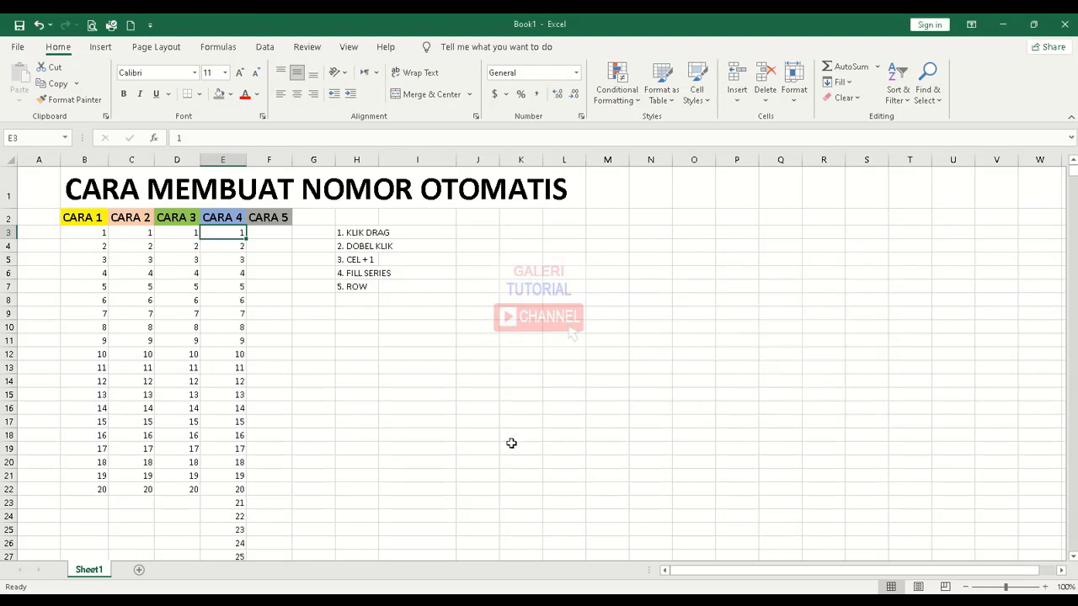
- Check the end of the series and clear the numbers from E4 down to E1002, keeping the 1 in E3
key("ctrl+Down")
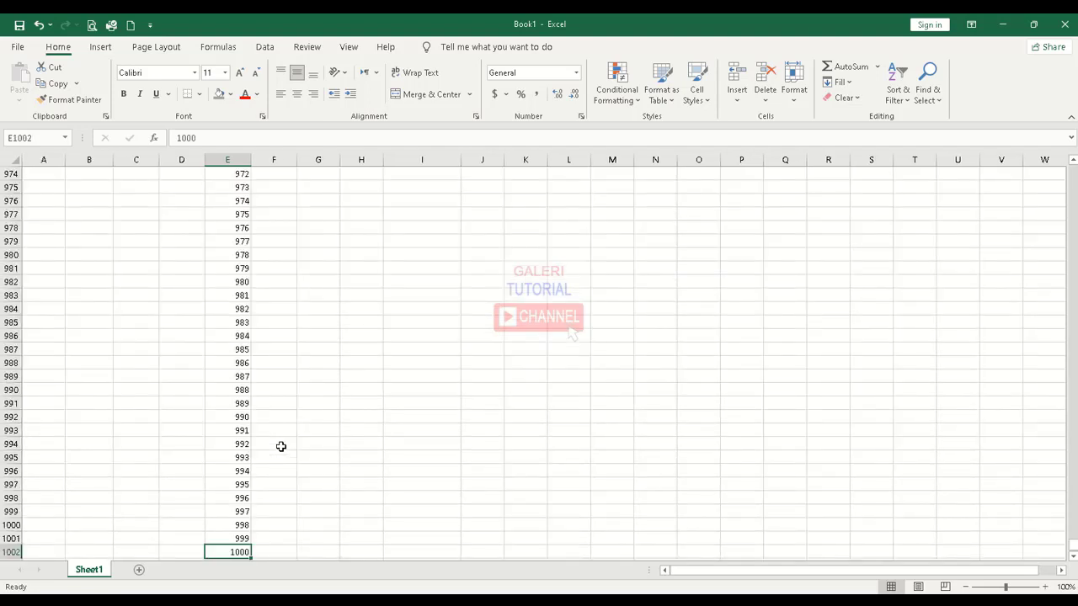
key("ctrl+Up")
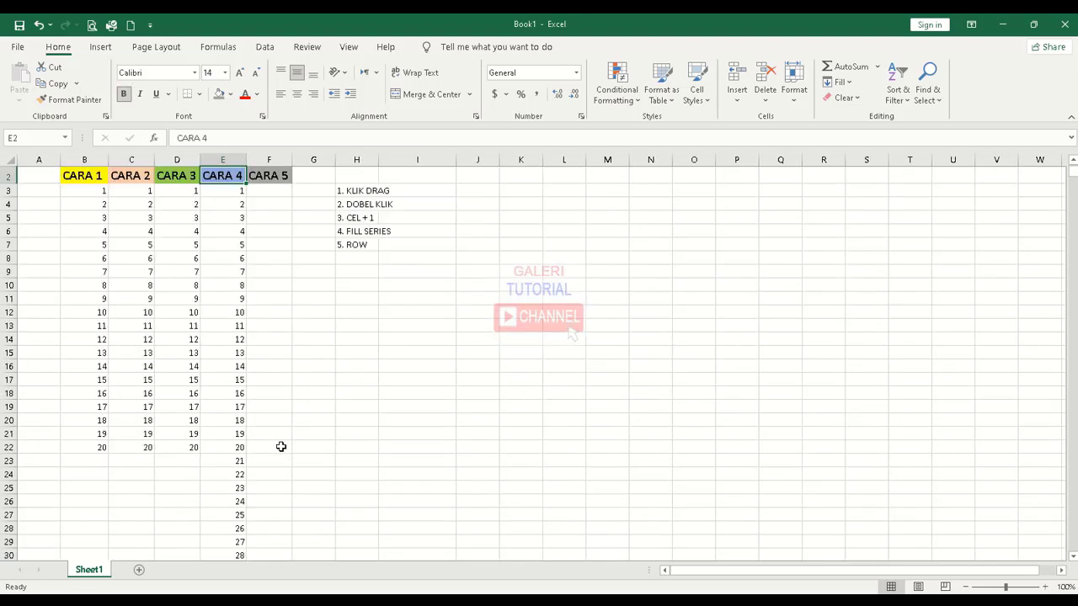
key("Down")
key("Down")
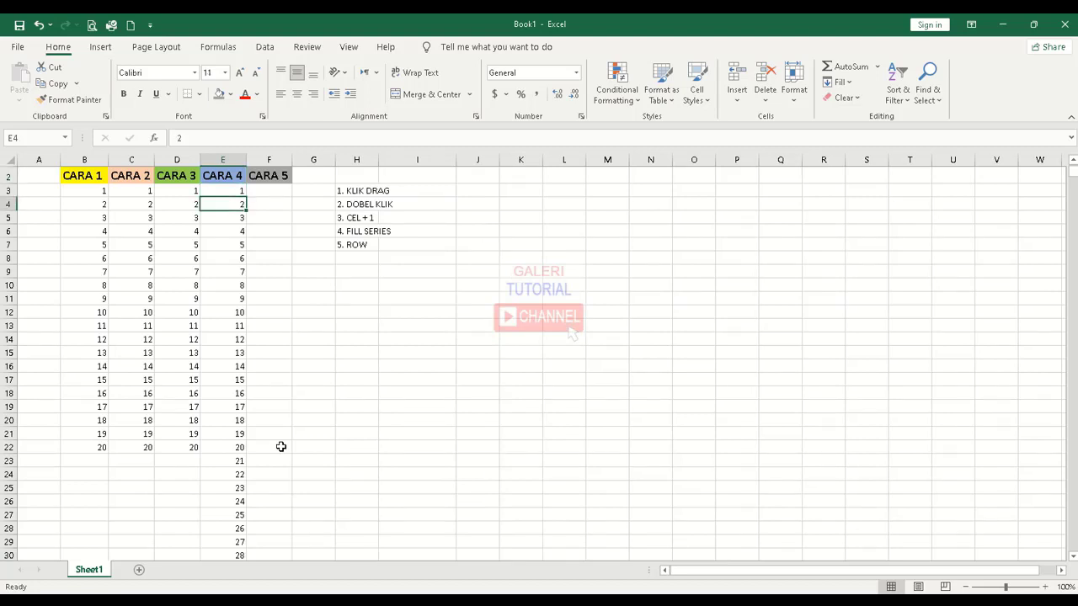
key("ctrl+shift+Down")
key("Delete")
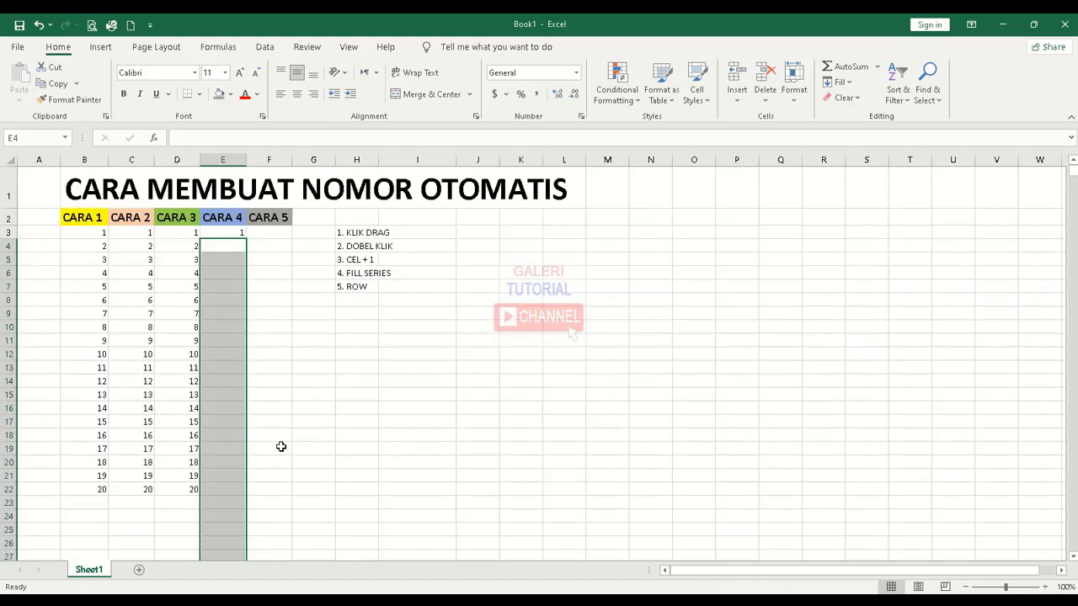
key("Up")
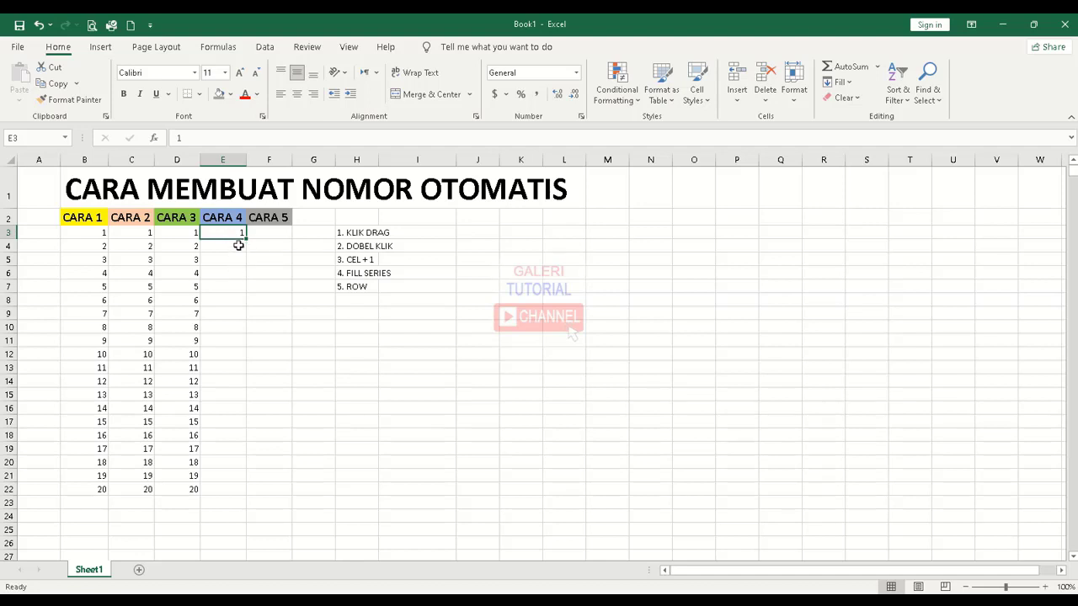
- Fill a linear series down the CARA 4 column from E3, in Columns, with step value 3 and stop value 100
left_click(845, 83)
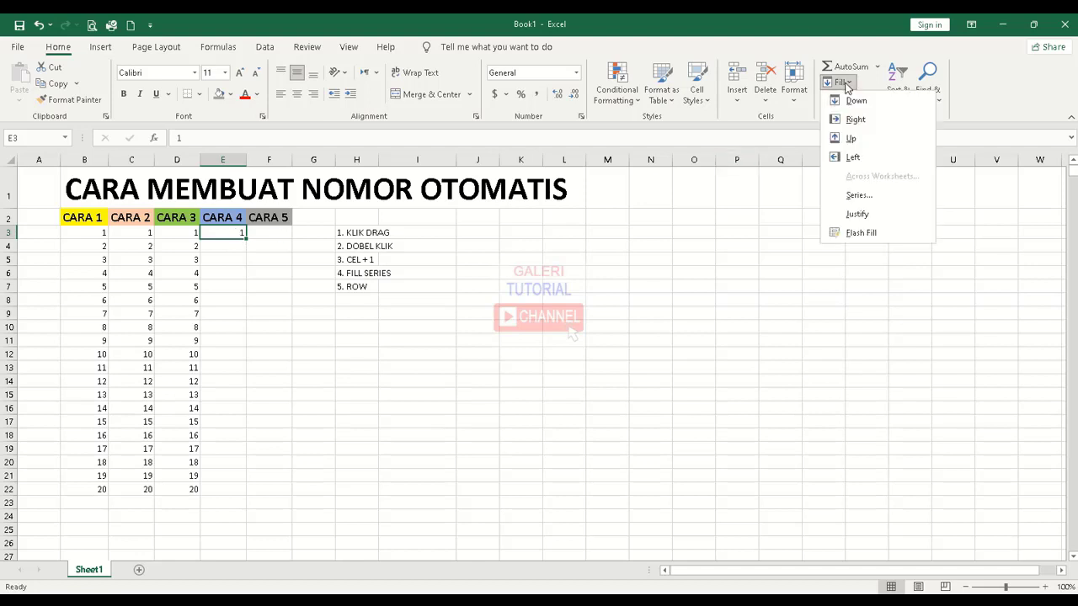
left_click(858, 196)
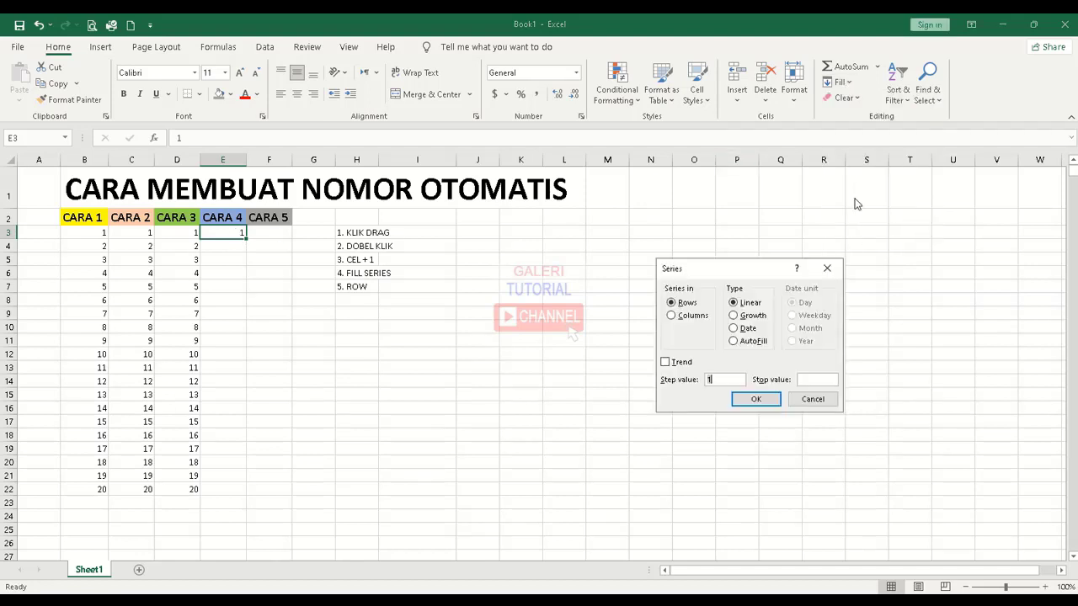
left_click(672, 315)
double_click(717, 382)
type("3")
type("100")
left_click(758, 399)
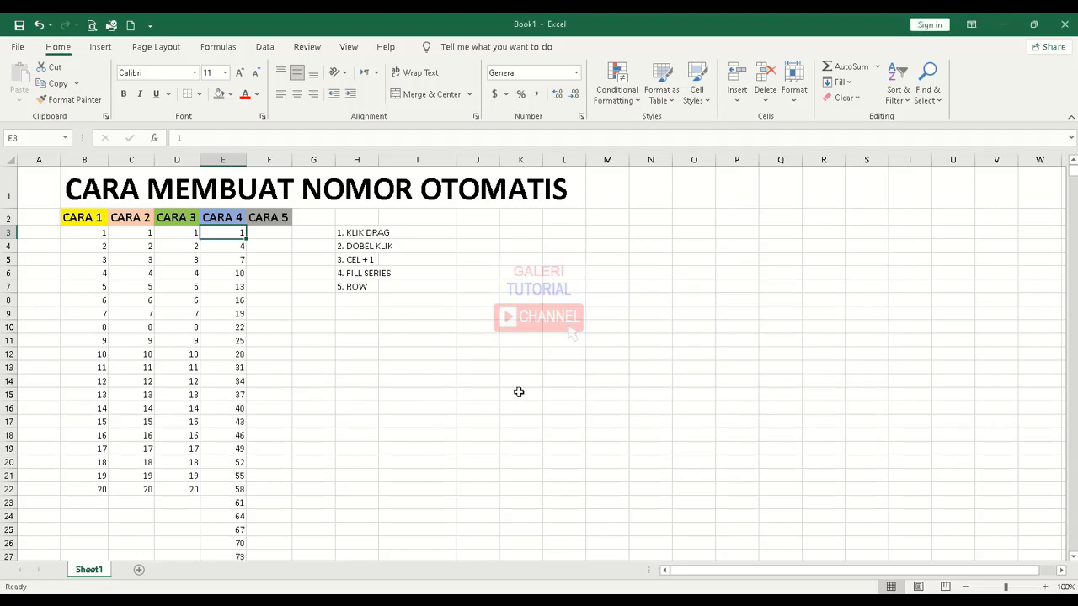
- Examine the increments between the first CARA 4 numbers and the last number in the series
left_click(238, 244)
left_click(236, 235)
left_click(239, 246)
left_click(238, 259)
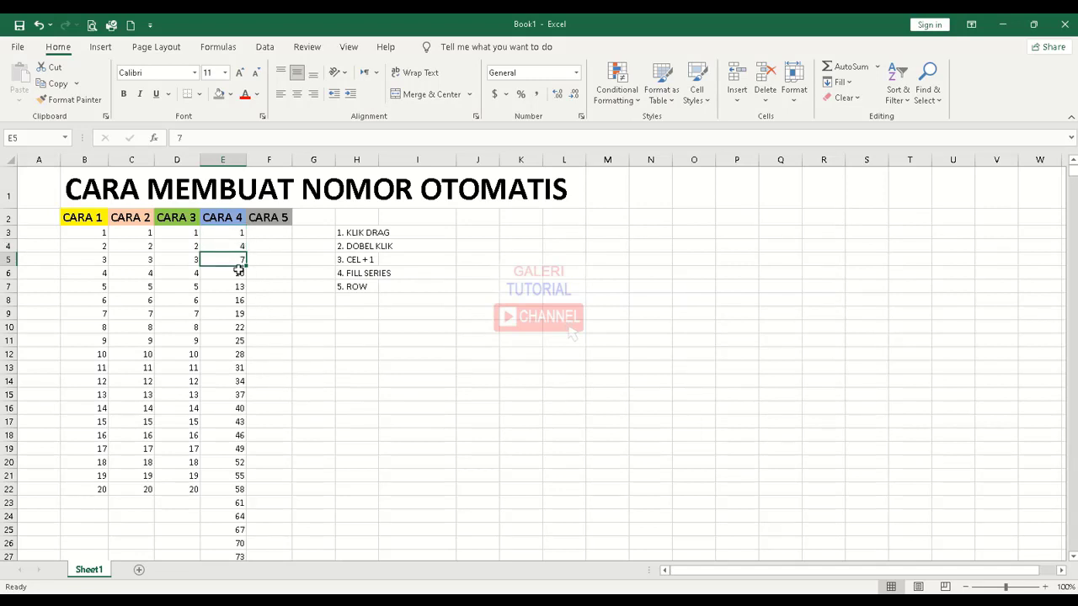
left_click(238, 273)
key("ctrl+Down")
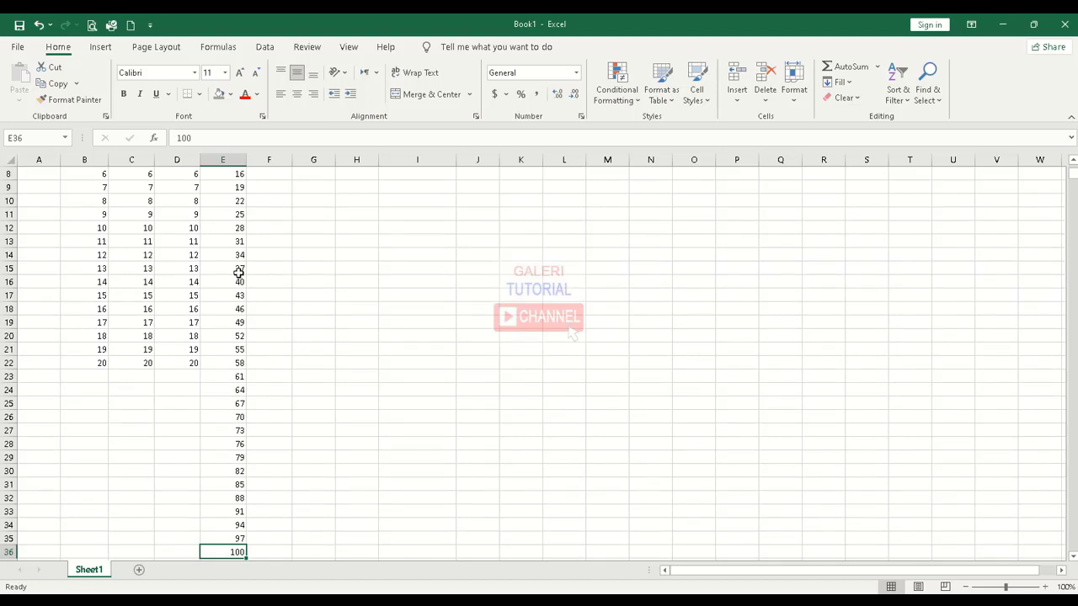
key("ctrl+Up")
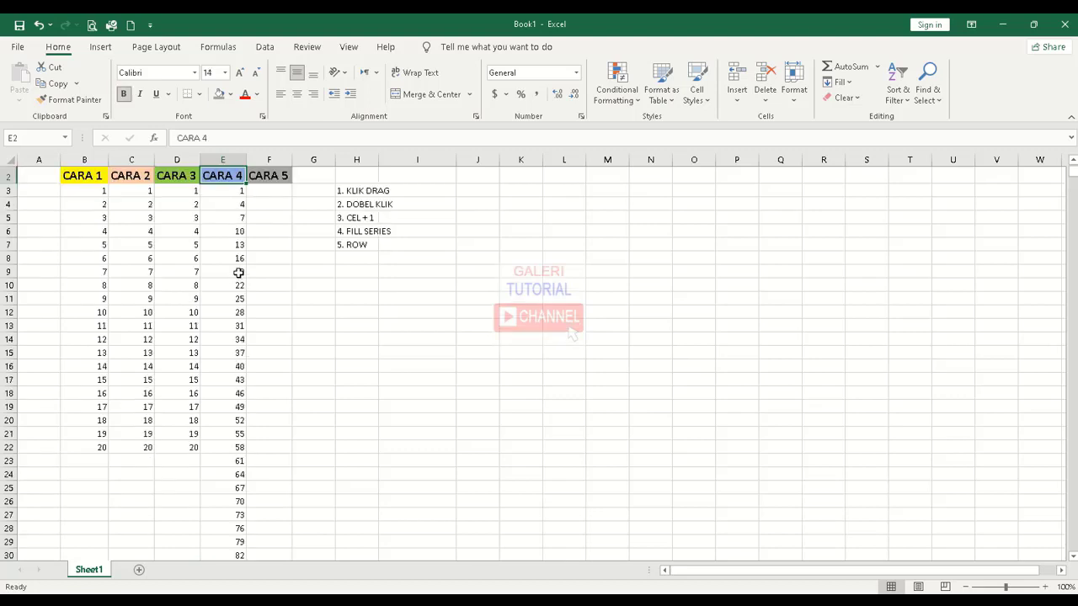
- Clear the step-of-3 series from E4 down to E36, keeping the starting number in E3
key("Down")
key("Down")
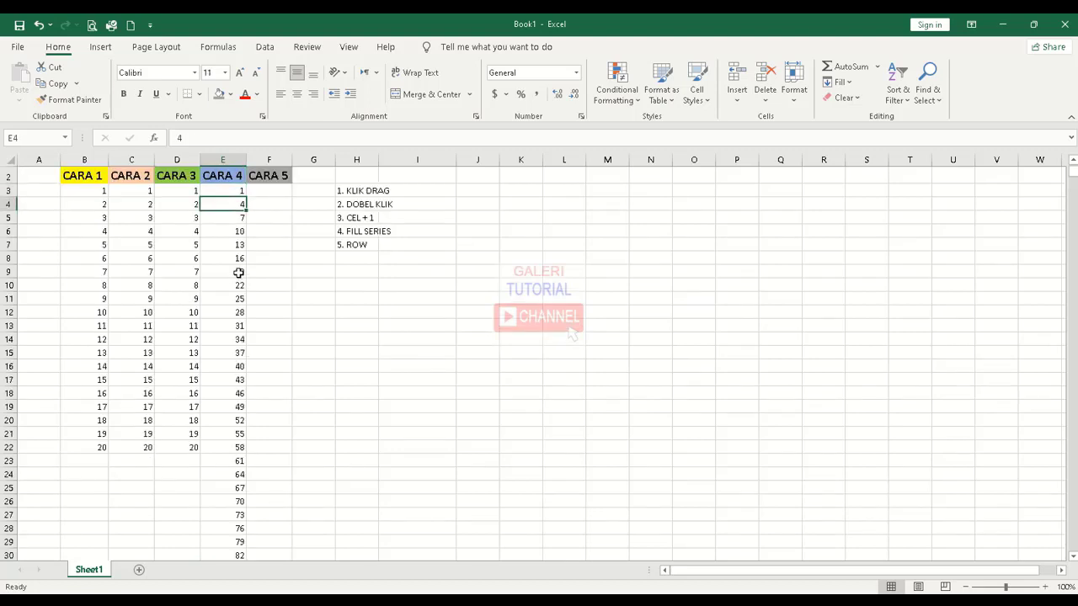
key("ctrl+shift+Down")
key("Delete")
scroll(238, 272, "up", 3)
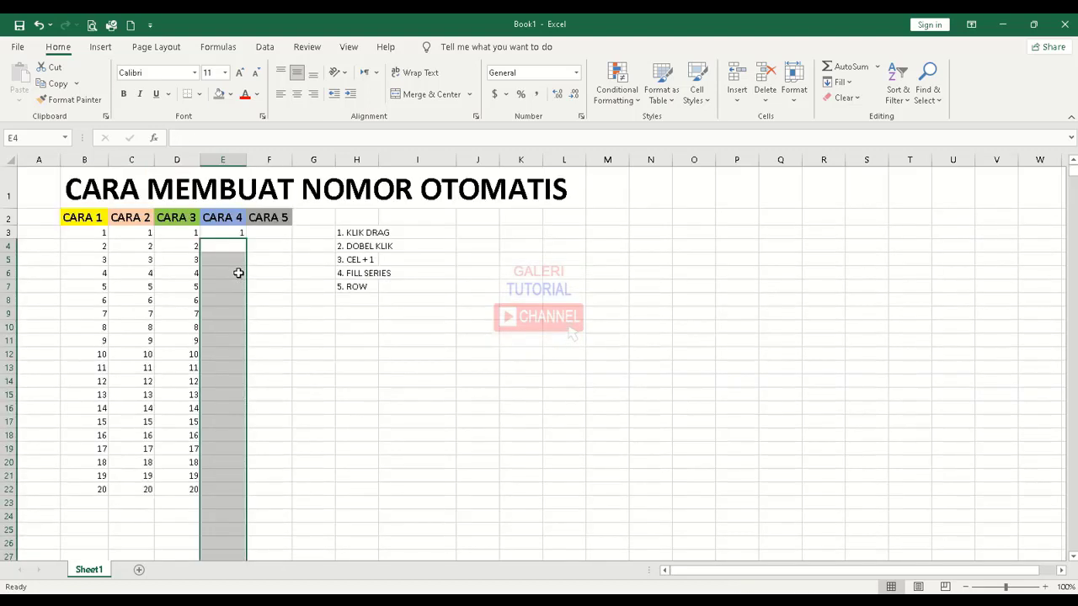
key("Up")
key("Down")
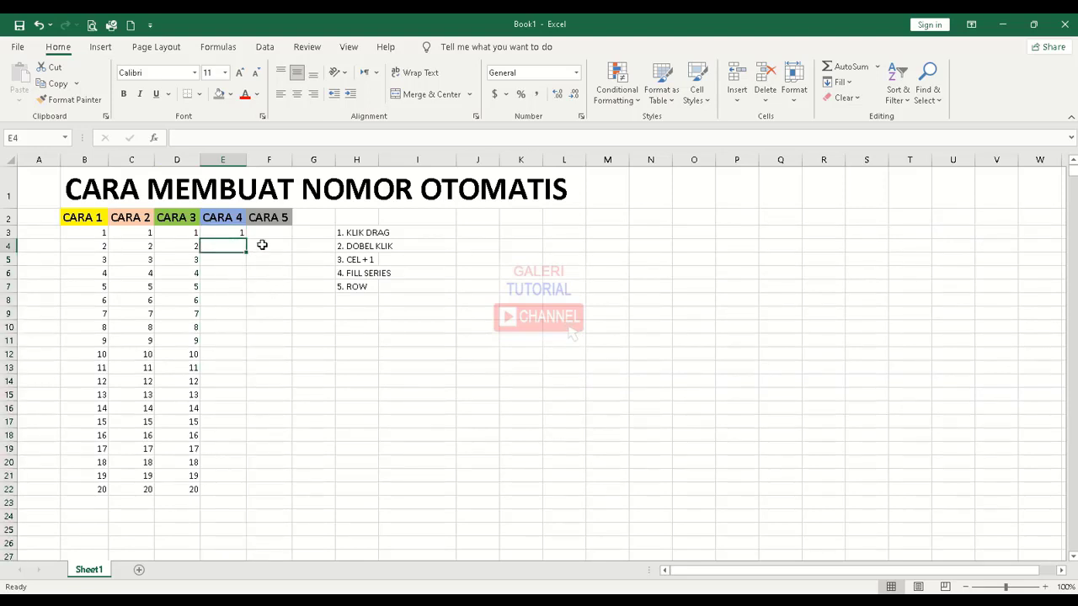
left_click(242, 235)
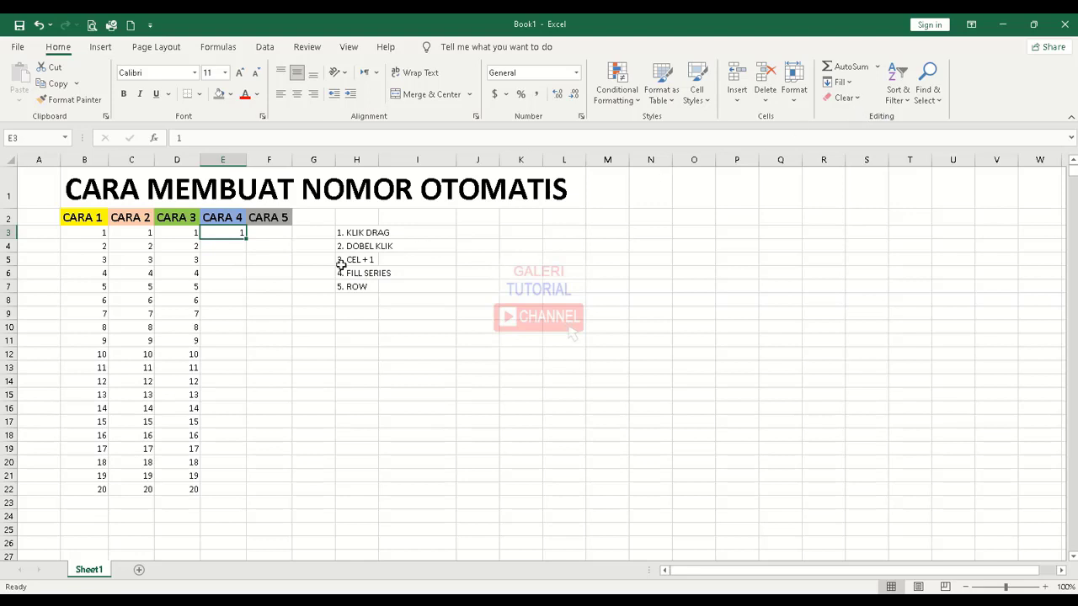
- Fill a linear series down the CARA 4 column from E3, in Columns, with step value 1 and stop value 20
left_click(231, 246)
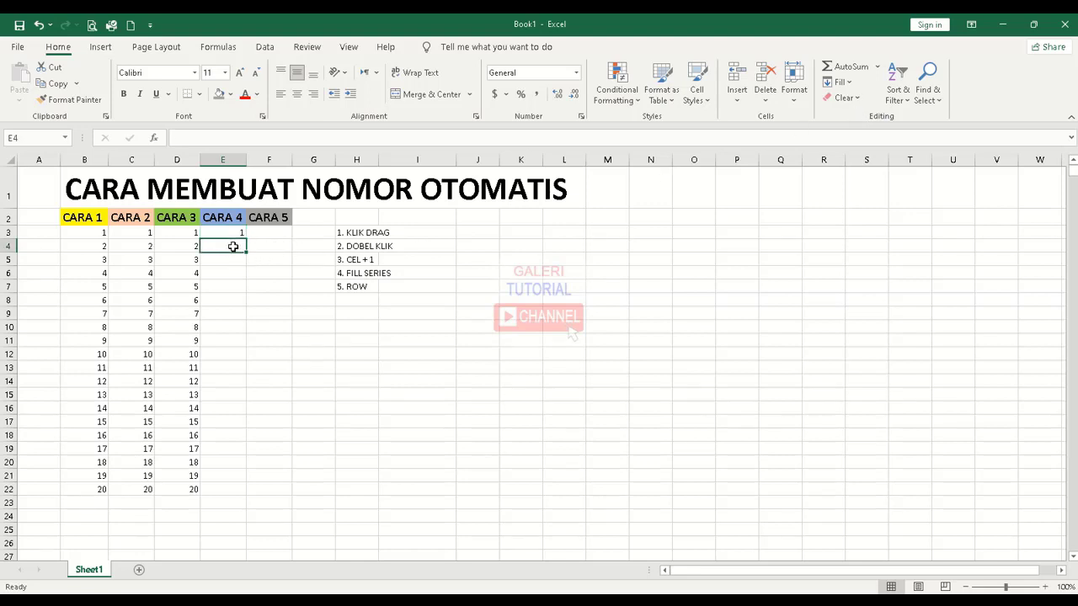
left_click(241, 234)
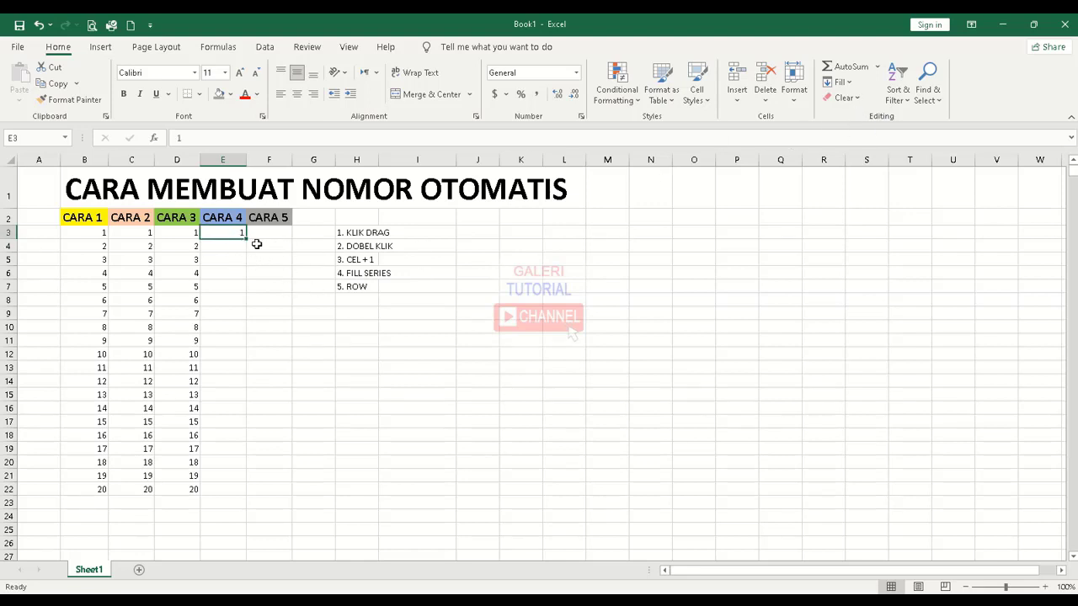
left_click(847, 81)
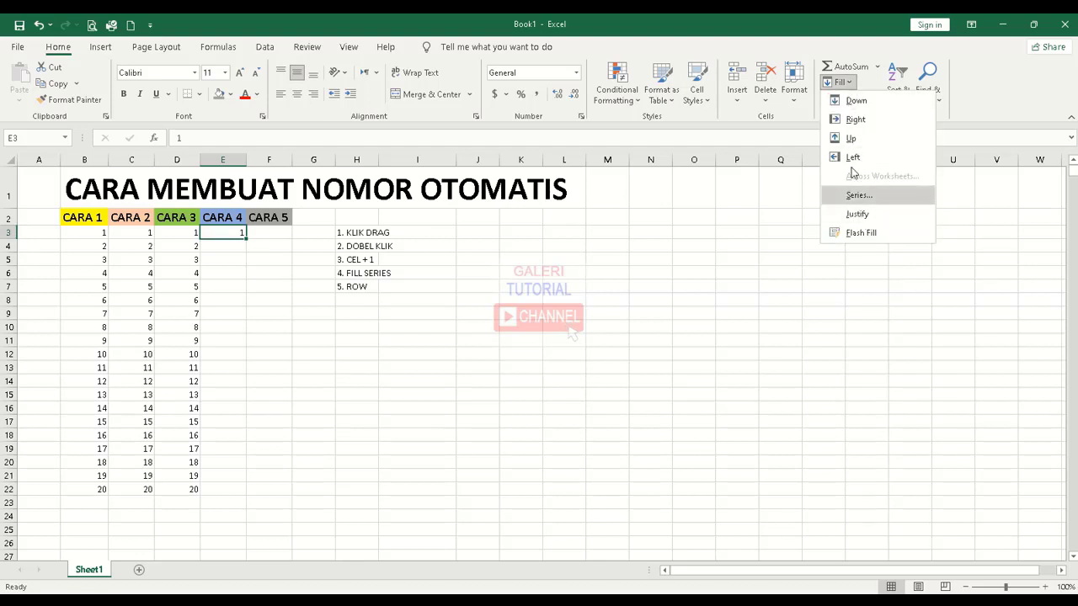
left_click(859, 195)
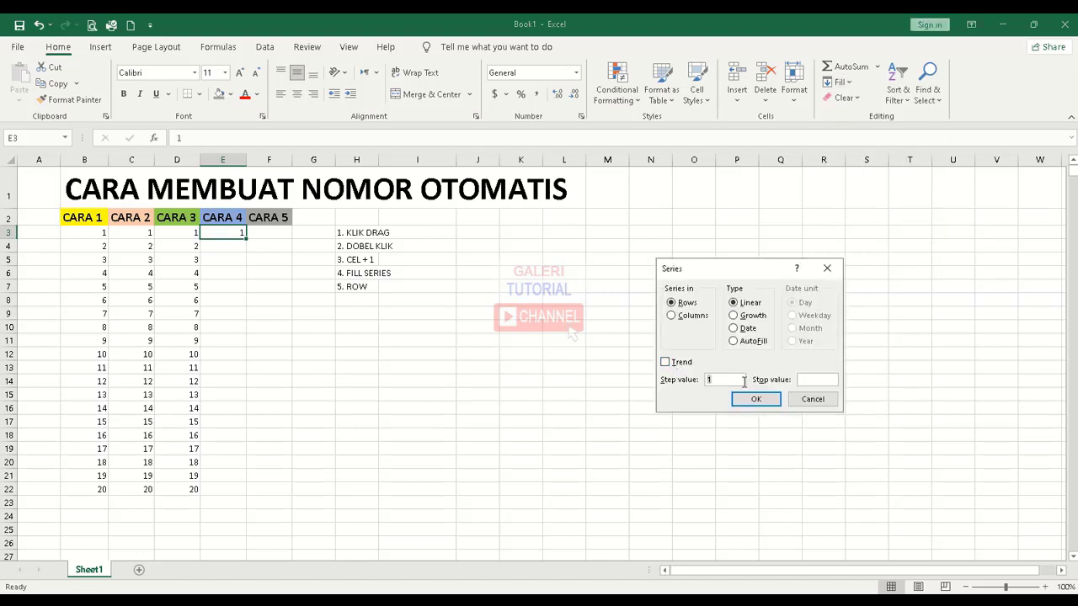
left_click(811, 379)
type("20")
left_click(674, 316)
left_click(757, 399)
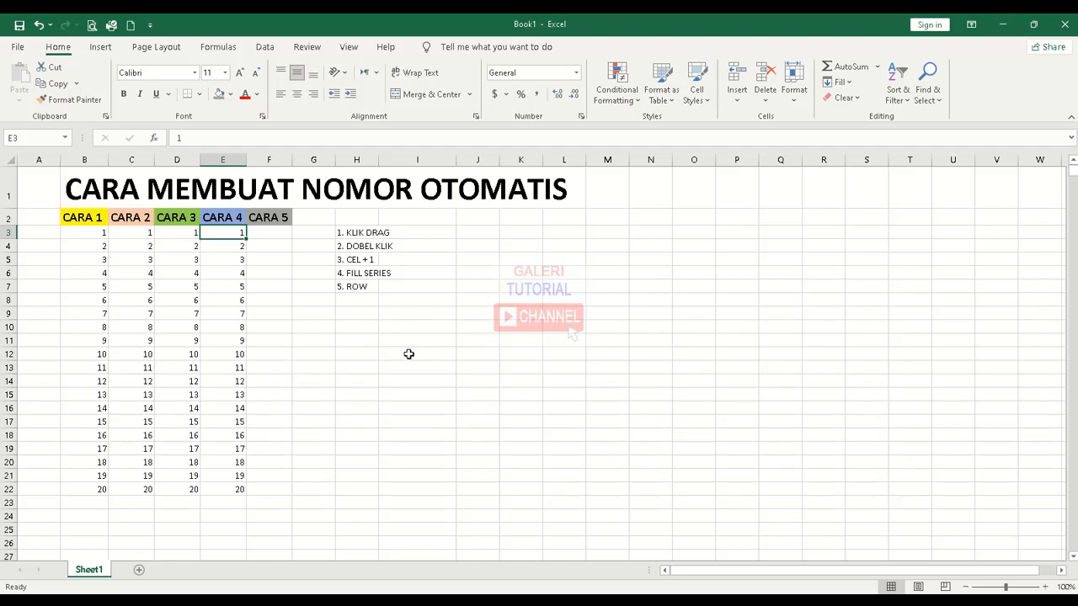
- Enter 1 in H12 and fill a linear series across row 12, in Rows, with step value 1 and stop value 10
left_click(358, 353)
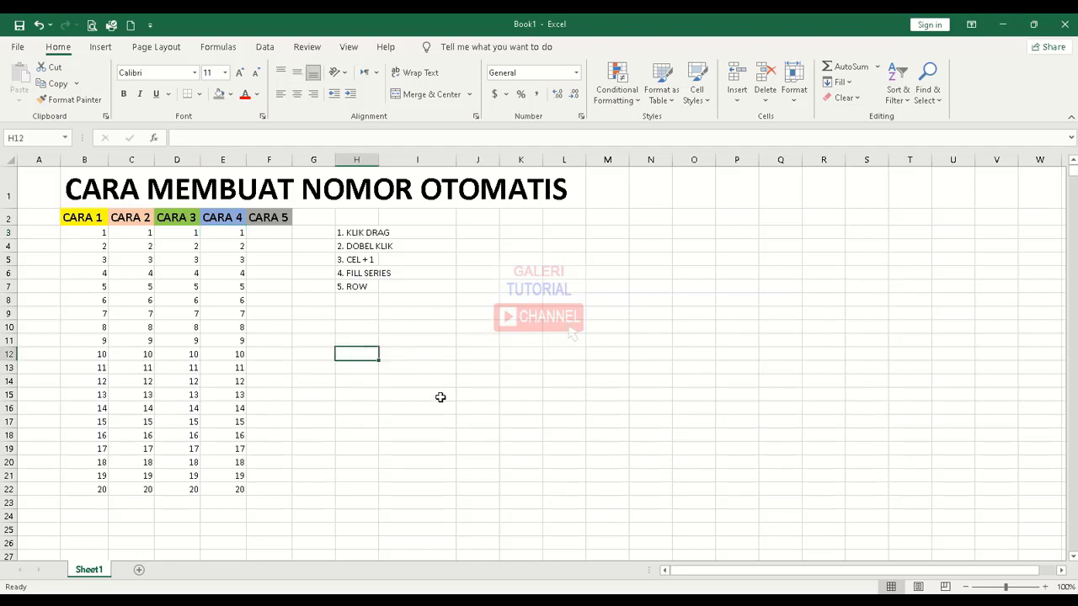
type("1")
key("Return")
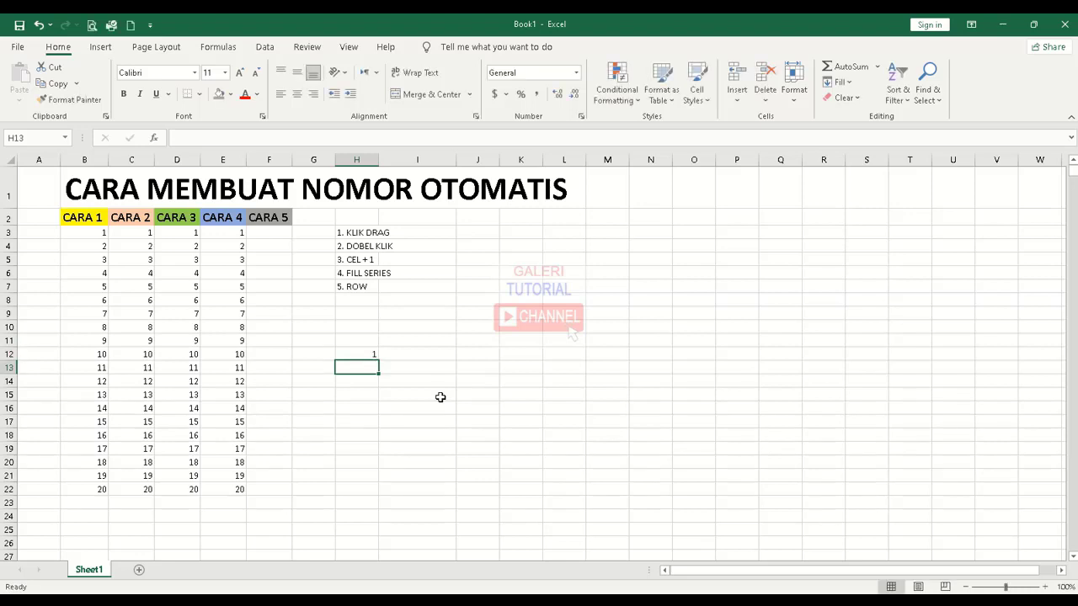
left_click(366, 353)
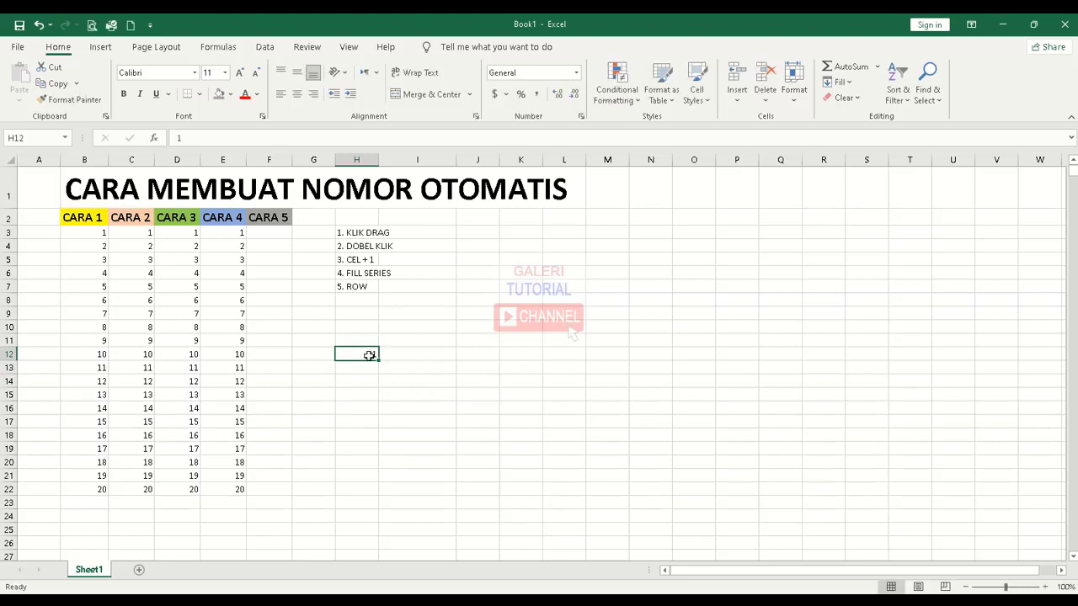
left_click(838, 82)
left_click(858, 194)
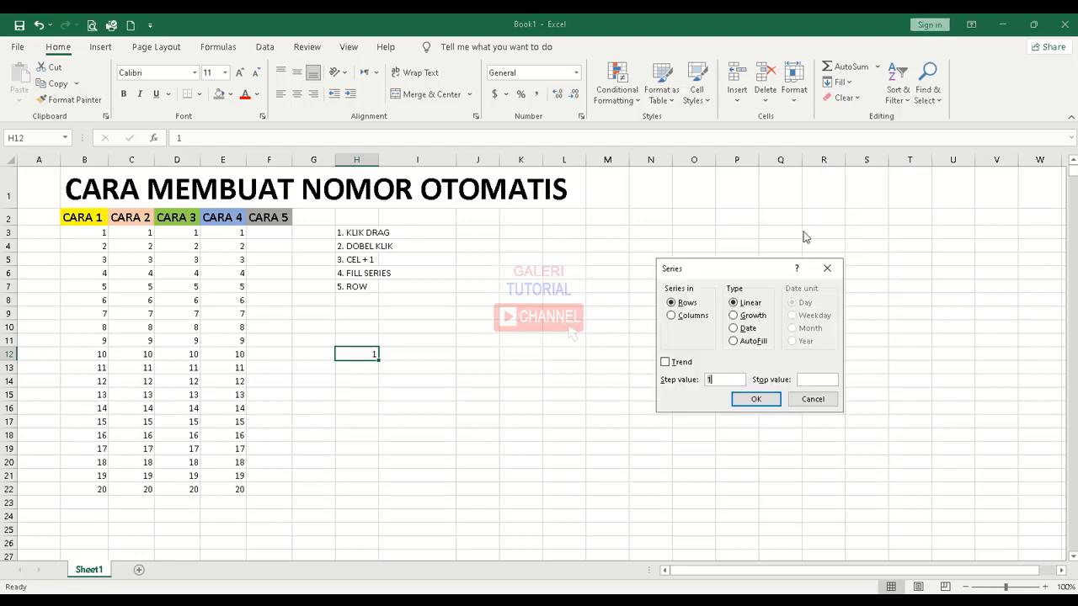
left_click(682, 305)
left_click(823, 380)
type("10")
key("Return")
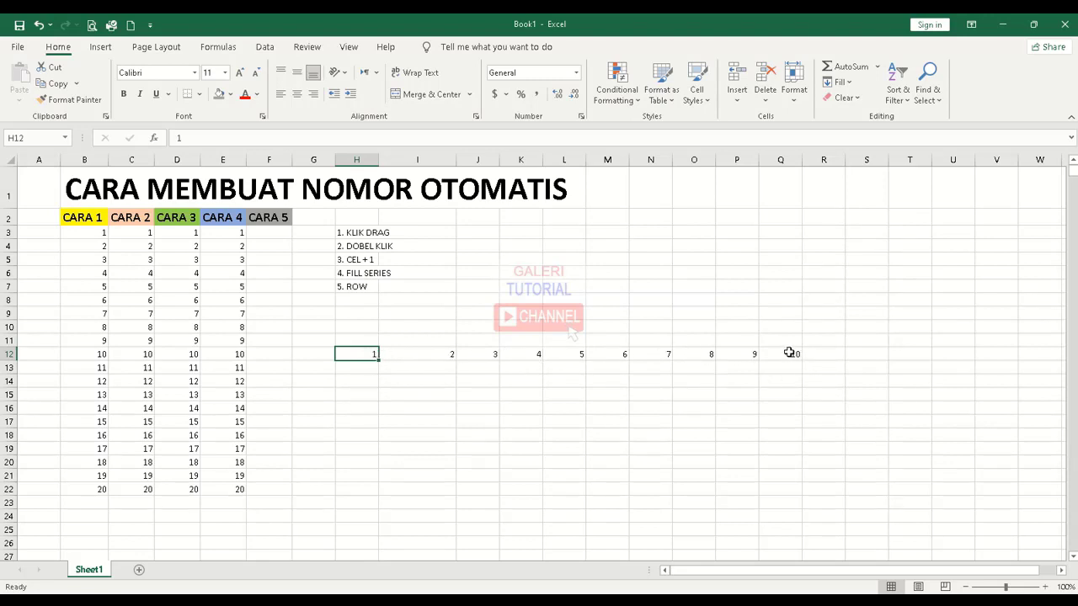
left_click_drag(376, 354, 530, 355)
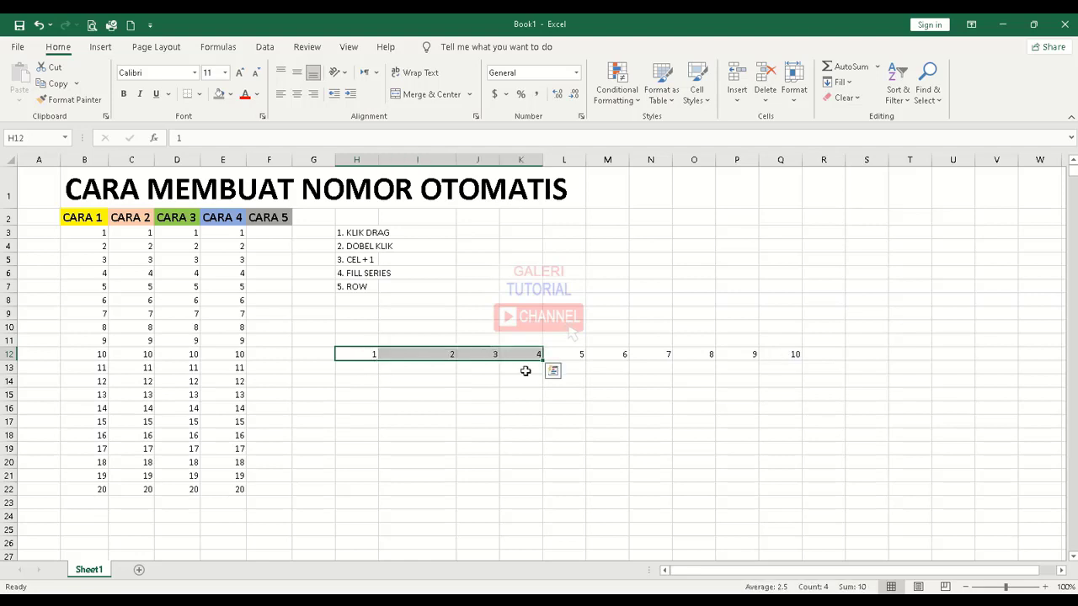
left_click(525, 368)
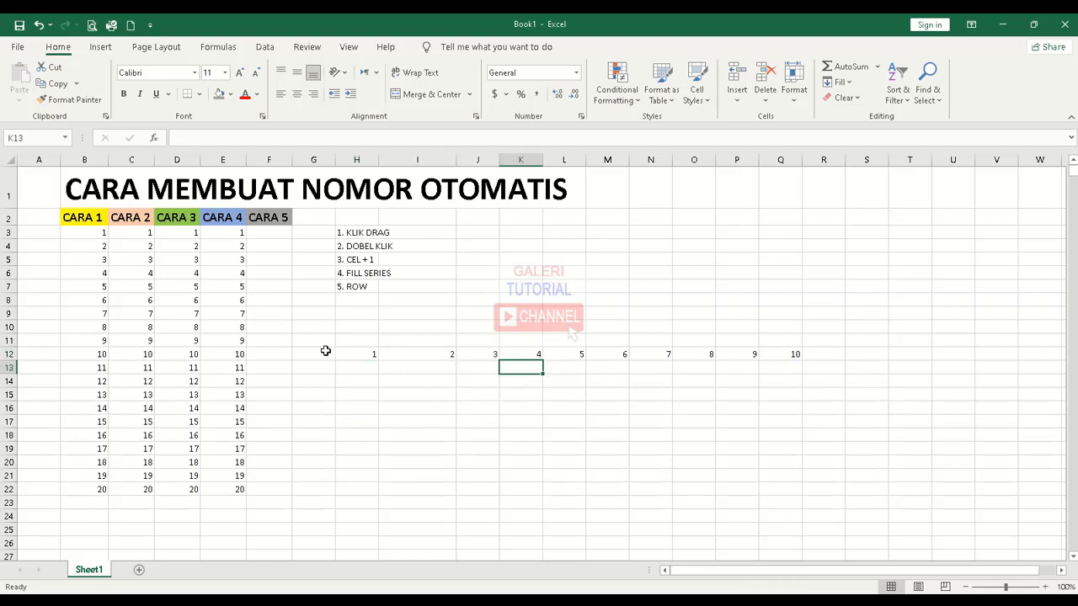
- Enter the formula =ROW() in F3 under CARA 5
left_click(272, 233)
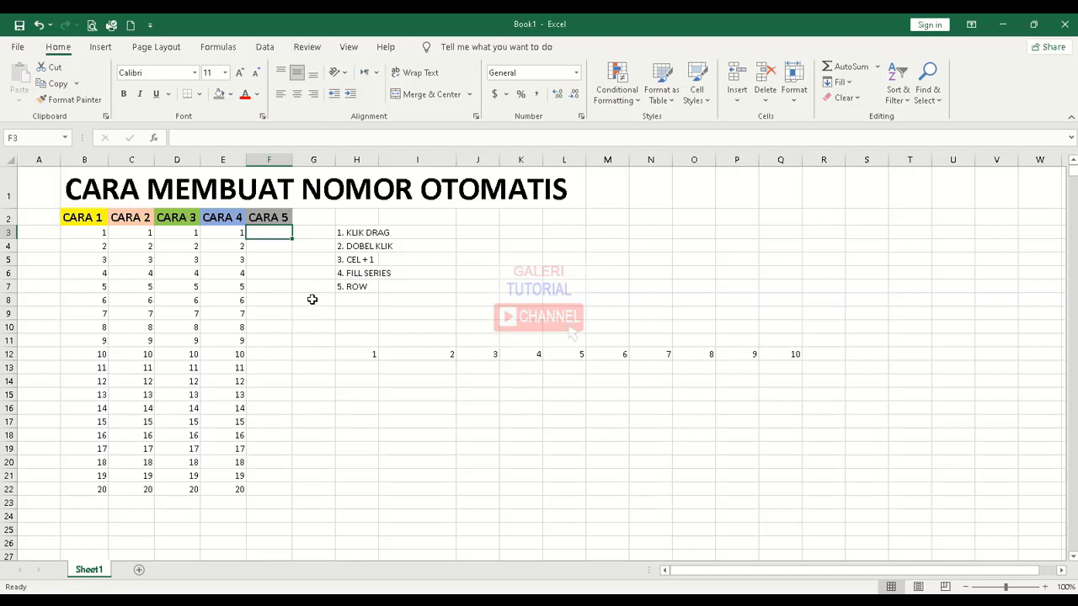
type("=")
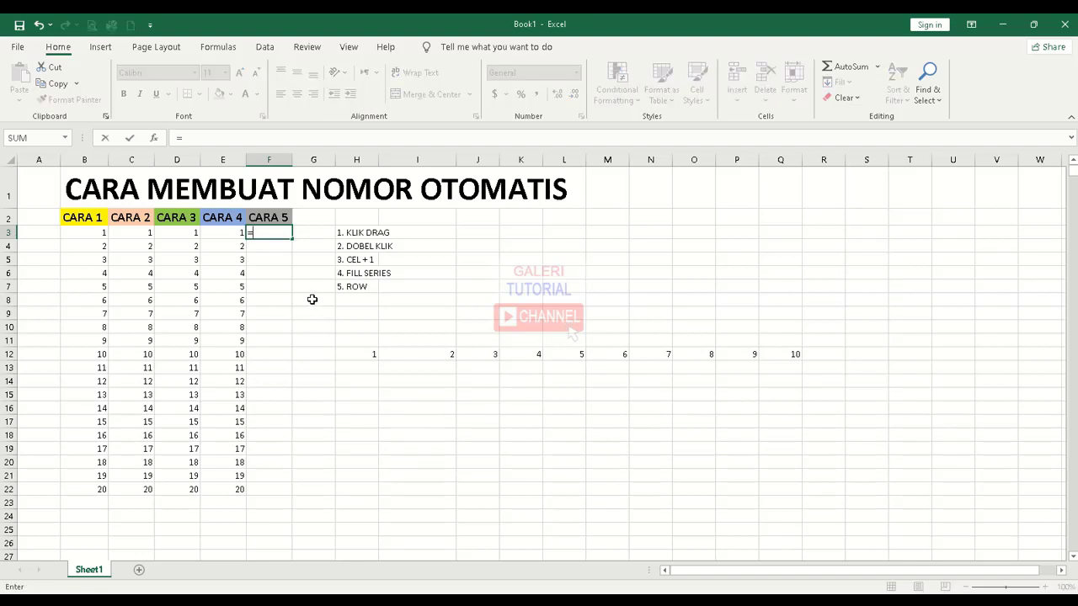
type("ROW")
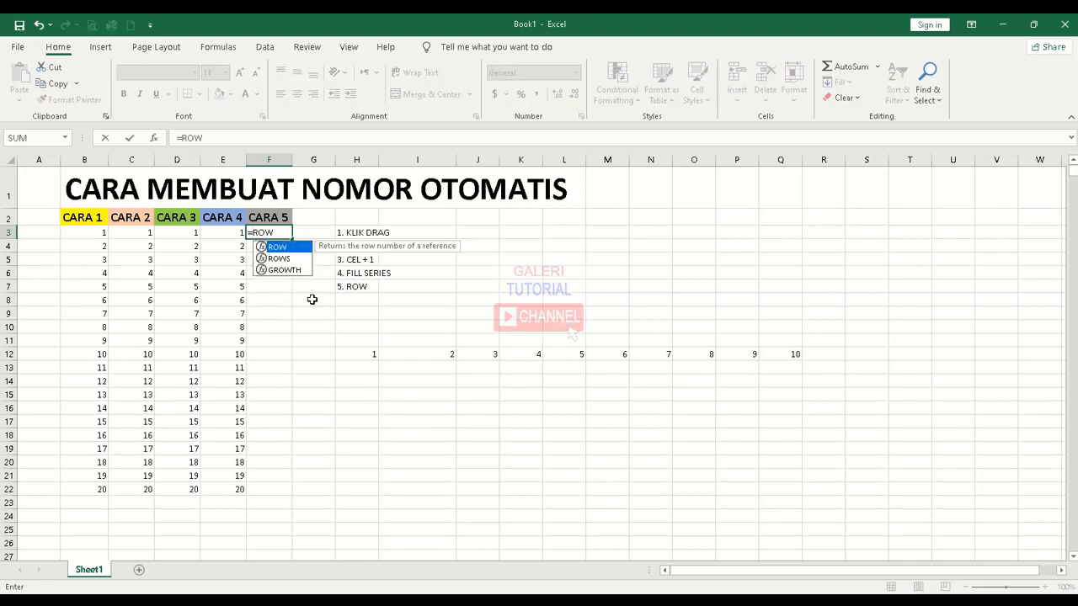
type("(")
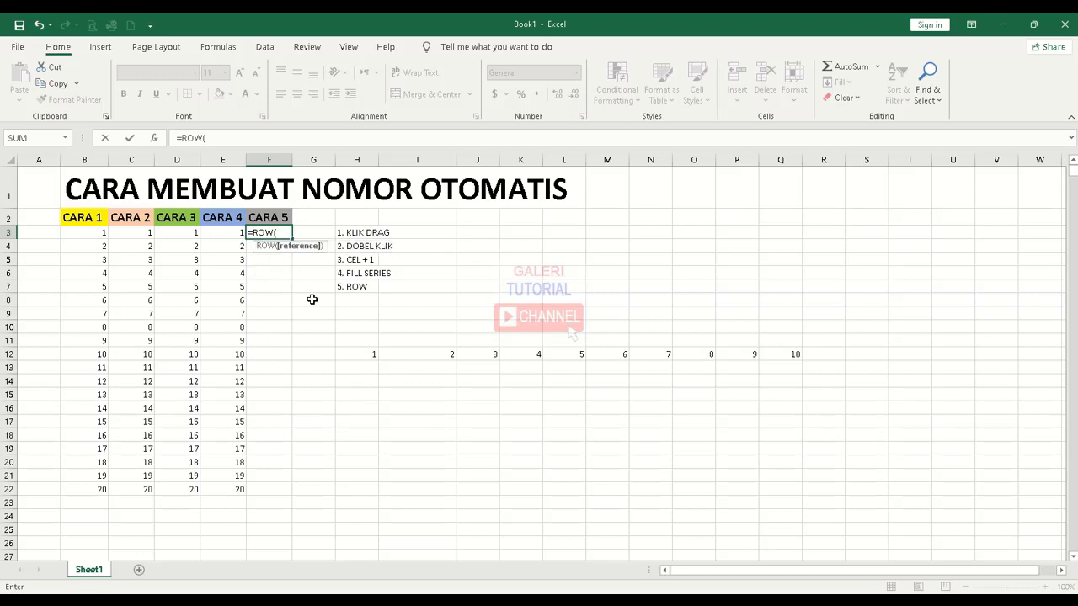
type(")")
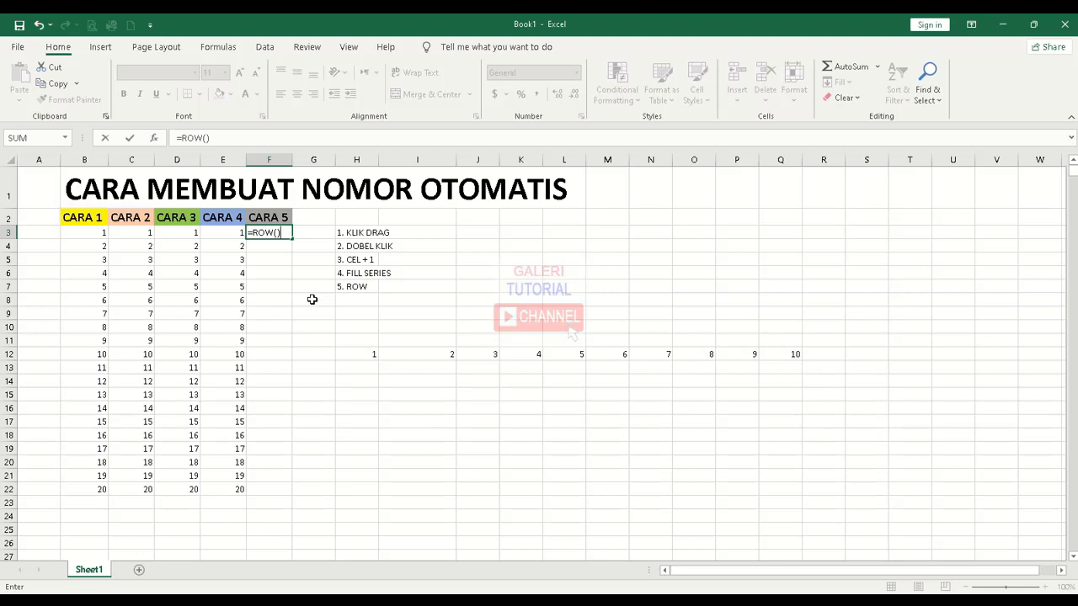
left_click(283, 248)
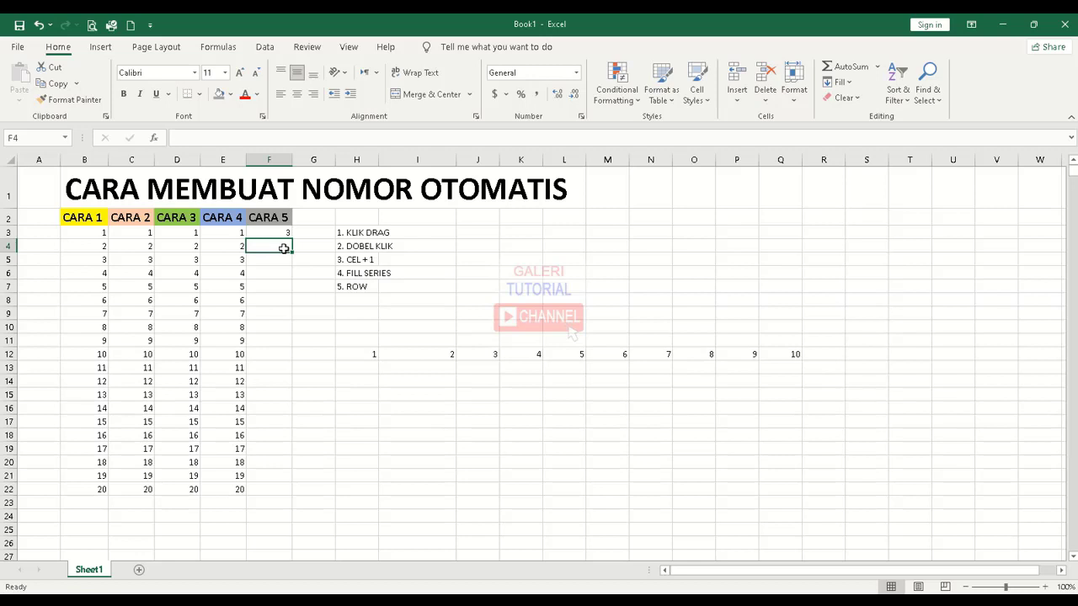
- Replace the formula in F3 with =ROW()-2 so the CARA 5 numbering starts at 1
left_click(281, 232)
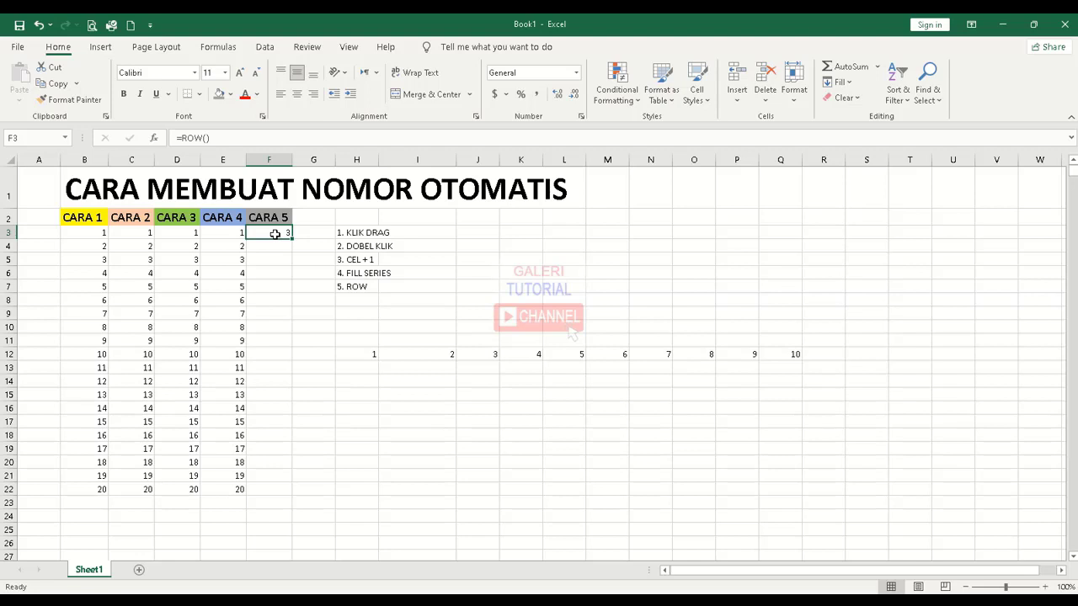
double_click(274, 234)
key("BackSpace")
key("BackSpace")
key("BackSpace")
key("BackSpace")
key("BackSpace")
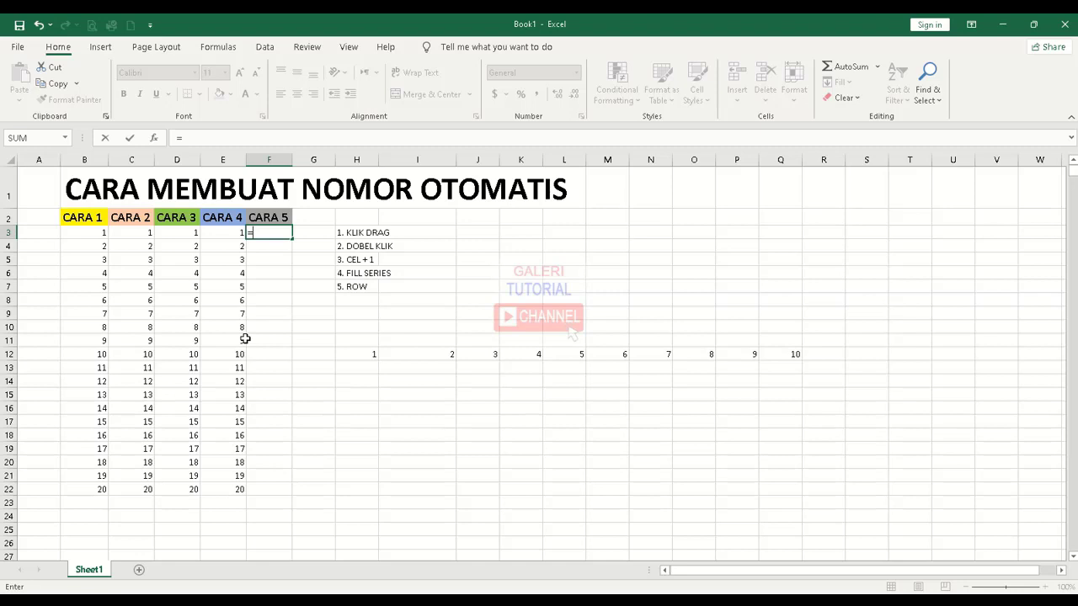
type("ROW")
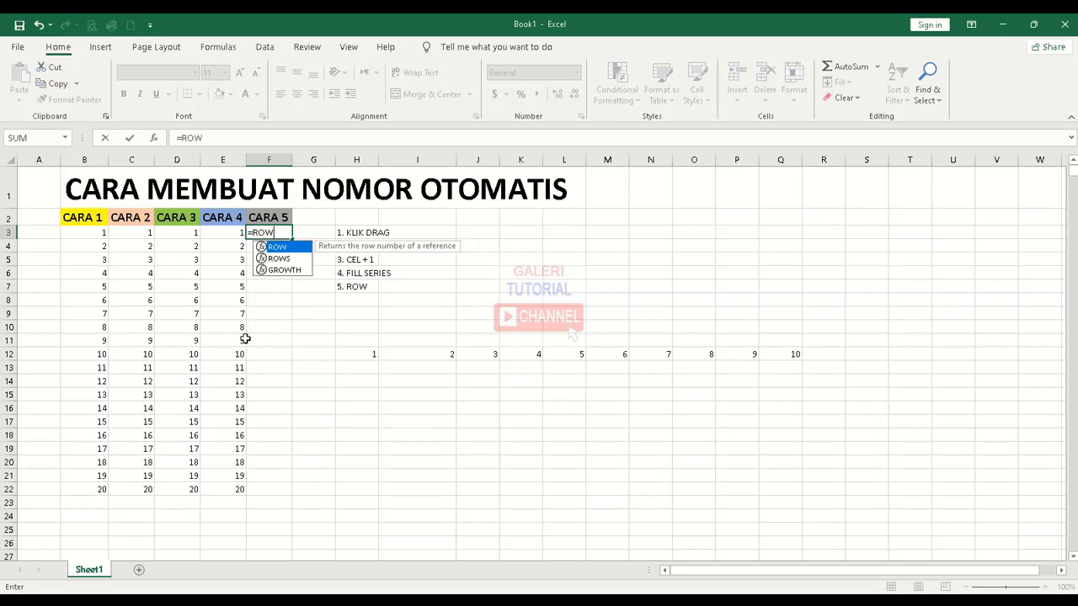
type("(")
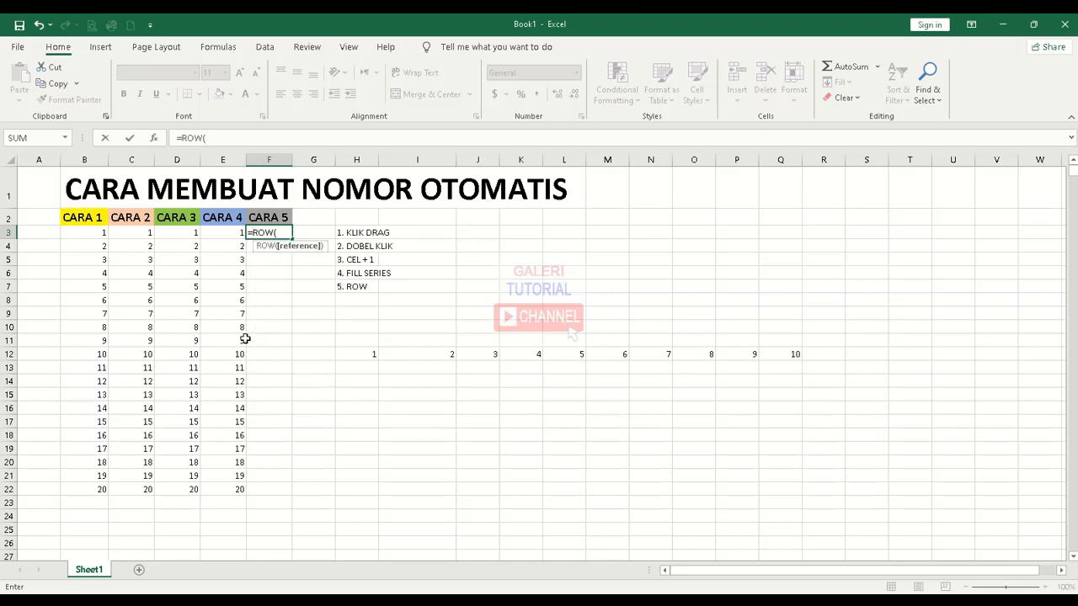
type(")-2")
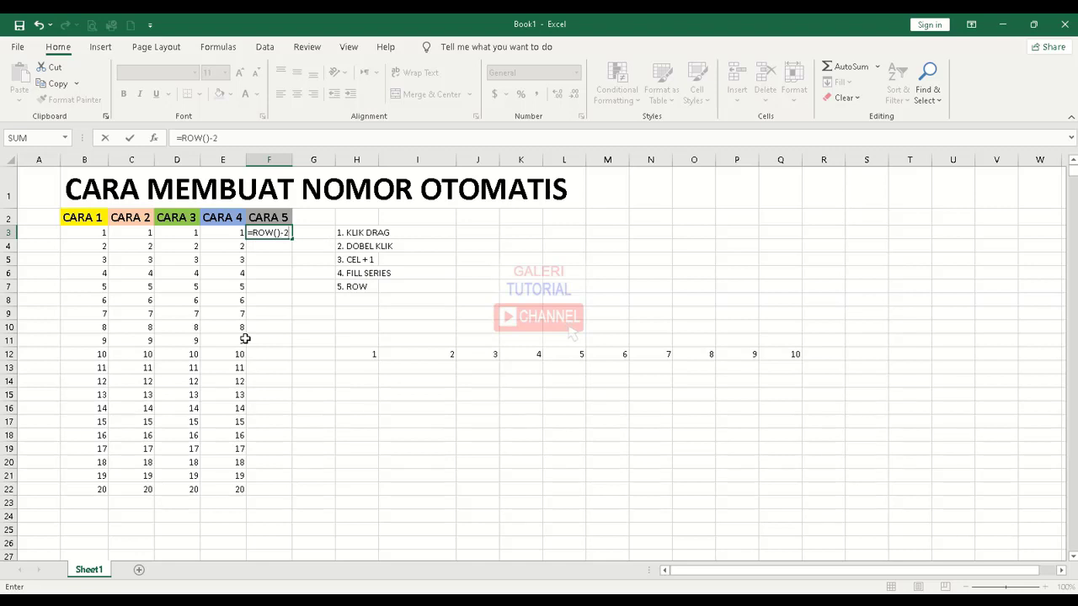
key("Return")
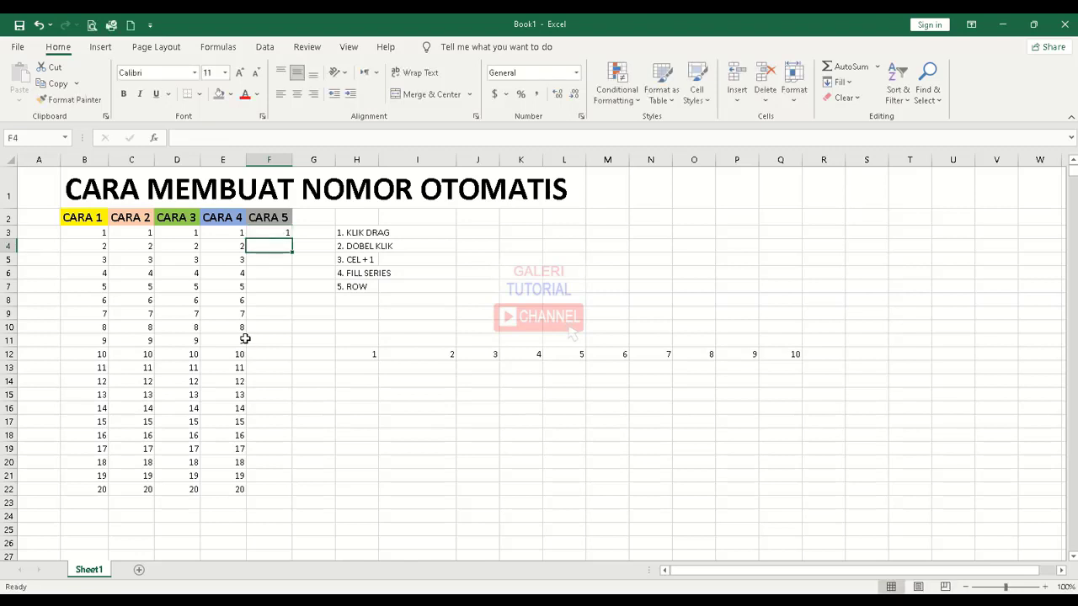
- Fill the F3 formula down the CARA 5 column to F22 and check the formula in F3
left_click(281, 234)
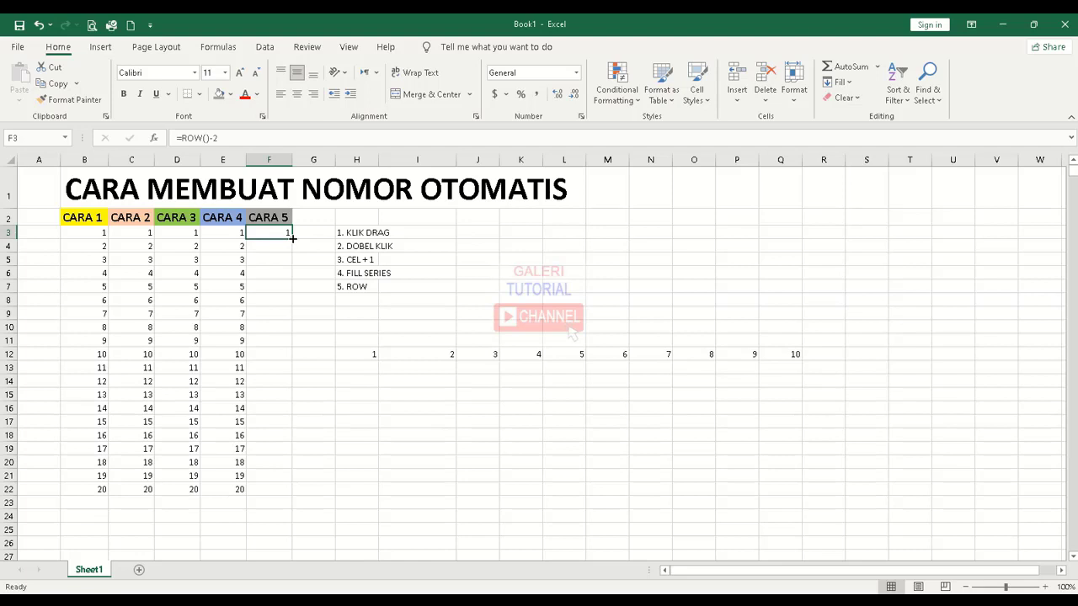
double_click(292, 239)
left_click(311, 462)
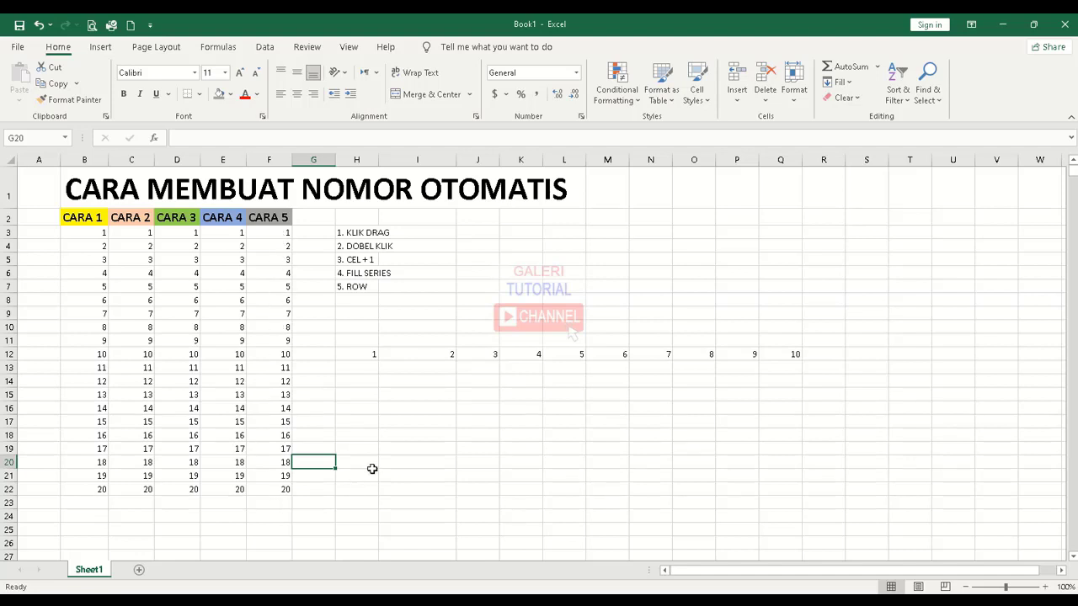
left_click(277, 232)
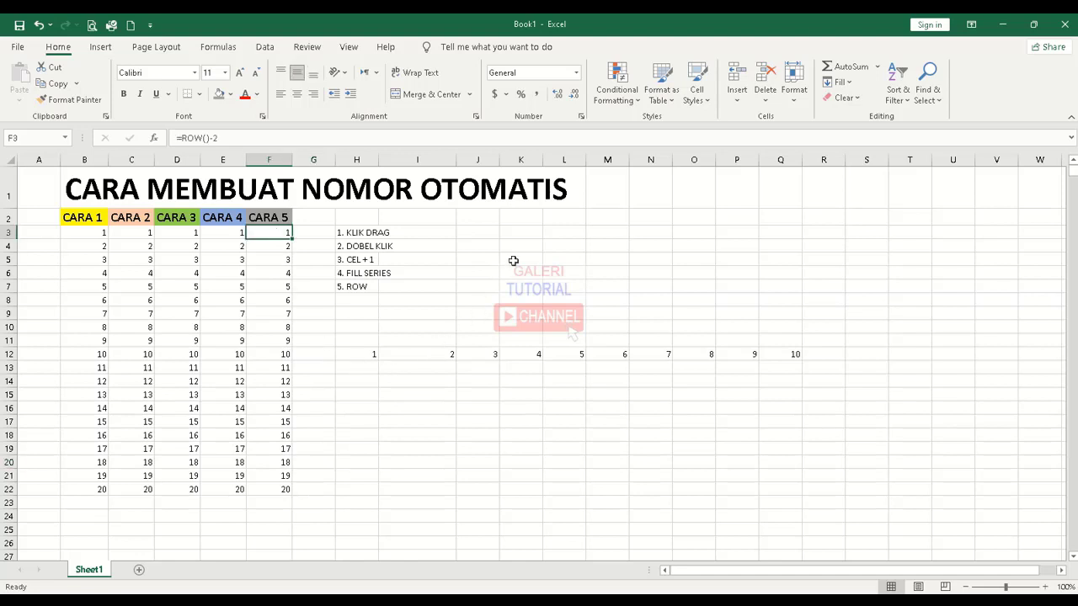
- Clear the horizontal number series starting at H12 in row 12
left_click(371, 355)
left_click_drag(370, 354, 822, 343)
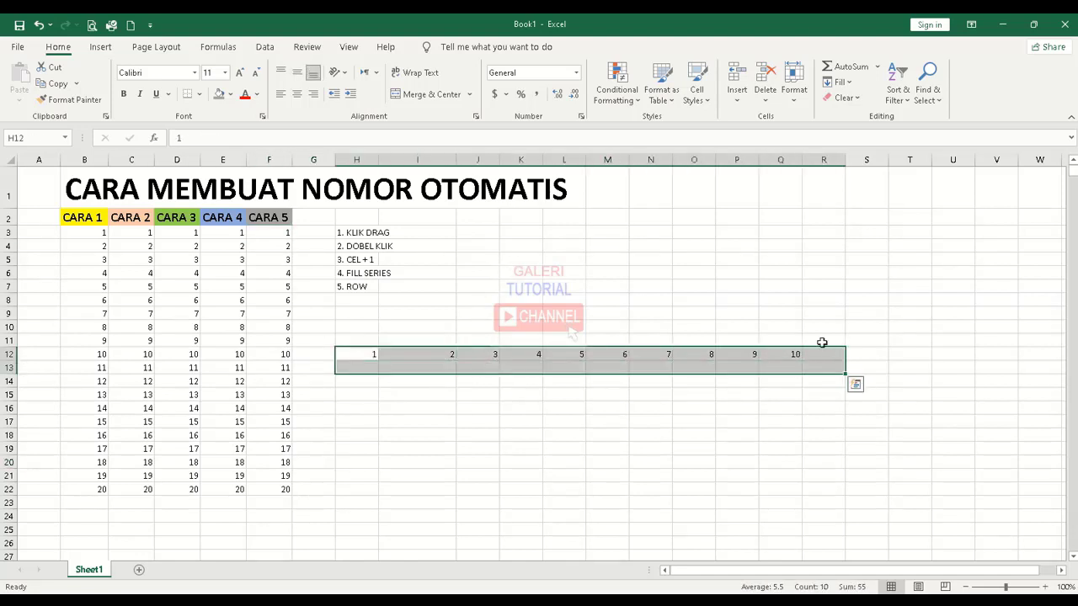
key("Delete")
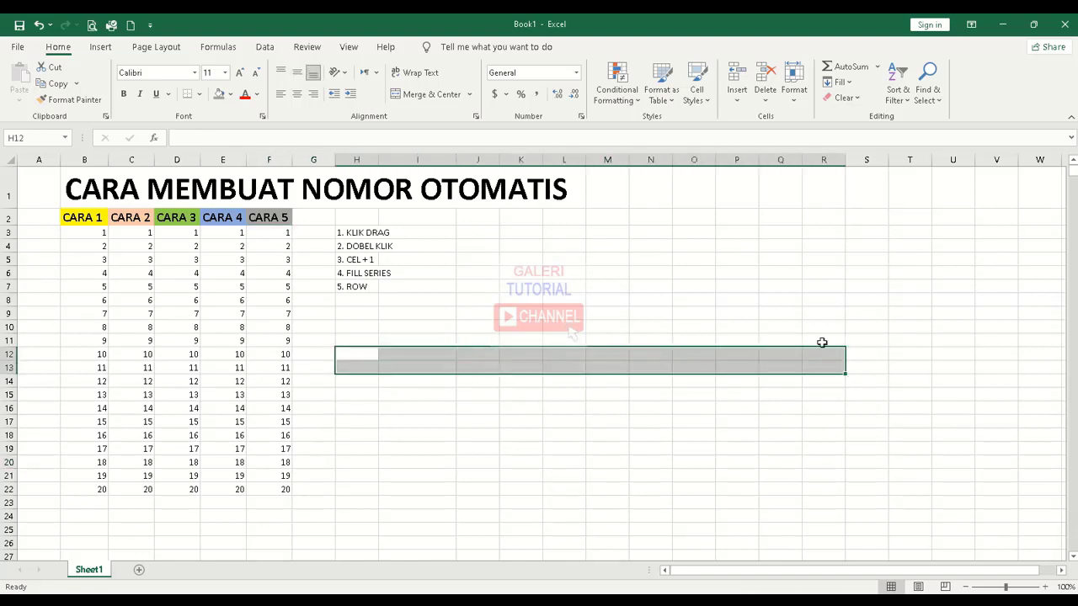
- Enter the formula =ROW() in J10 as a second ROW example away from the table
left_click(493, 331)
type("=ROW")
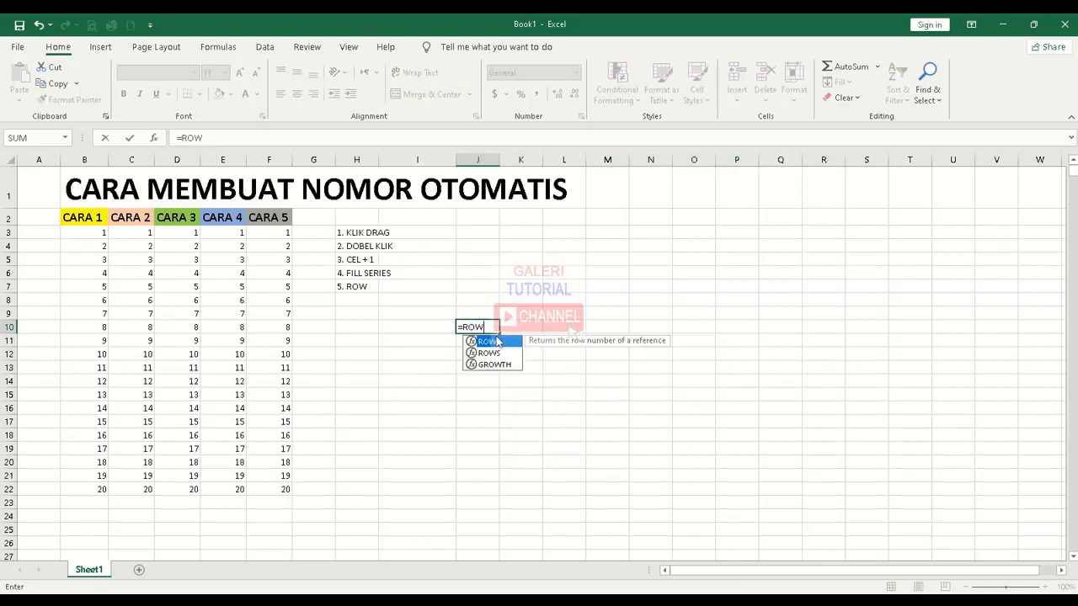
double_click(497, 341)
type(")")
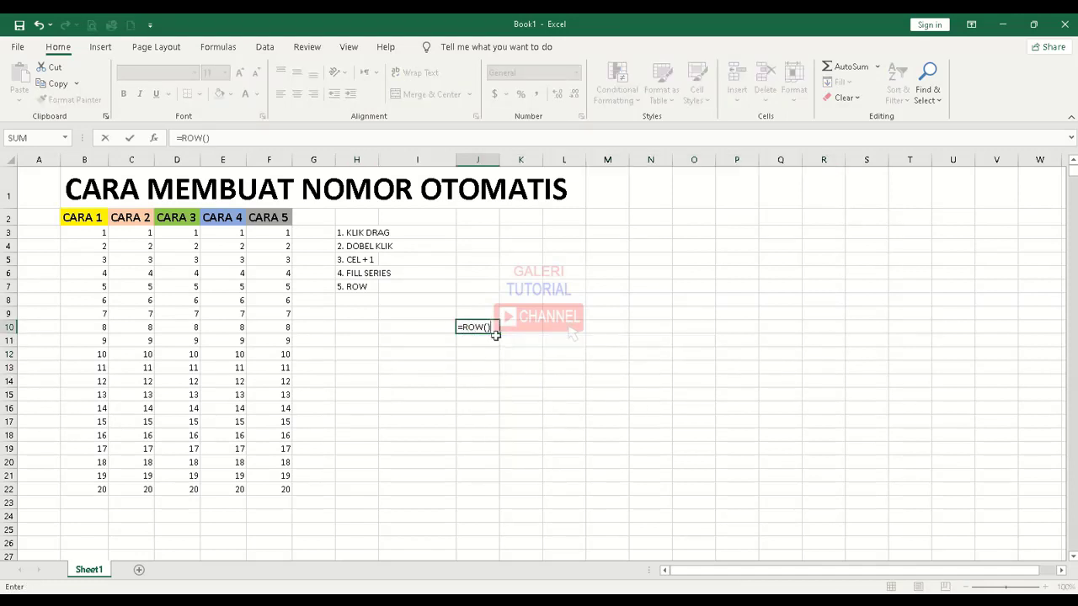
key("Return")
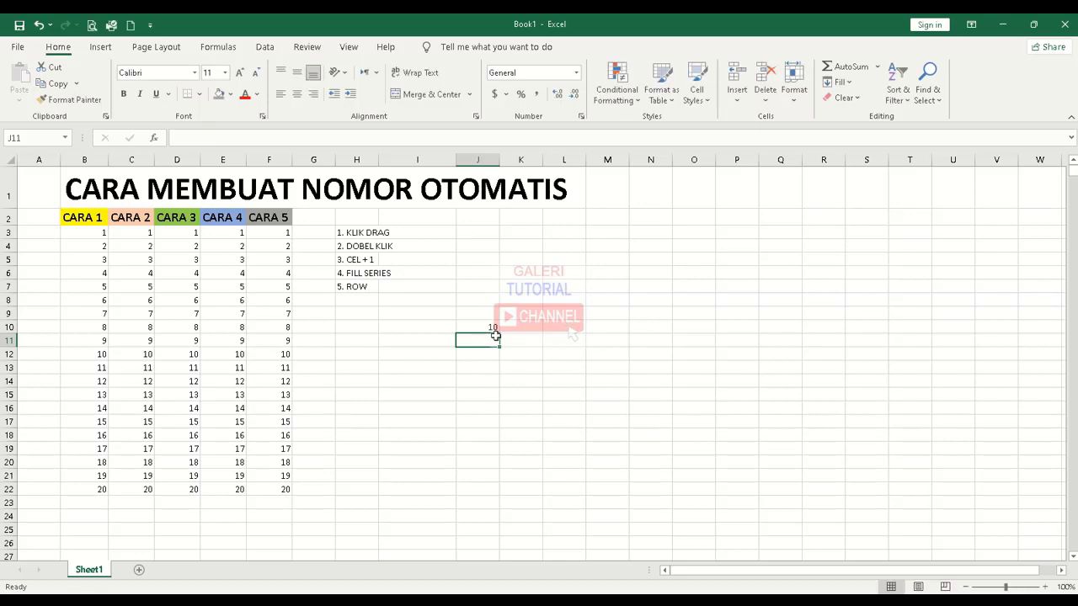
- Replace the formula in J10 with =ROW()-9 so this numbering starts at 1
left_click(493, 328)
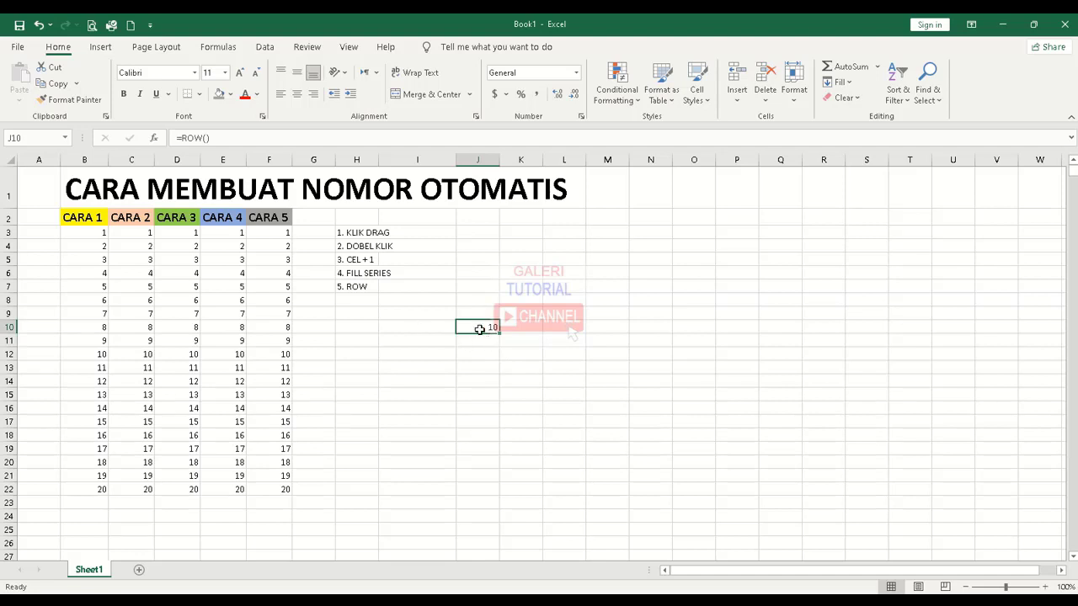
type("=")
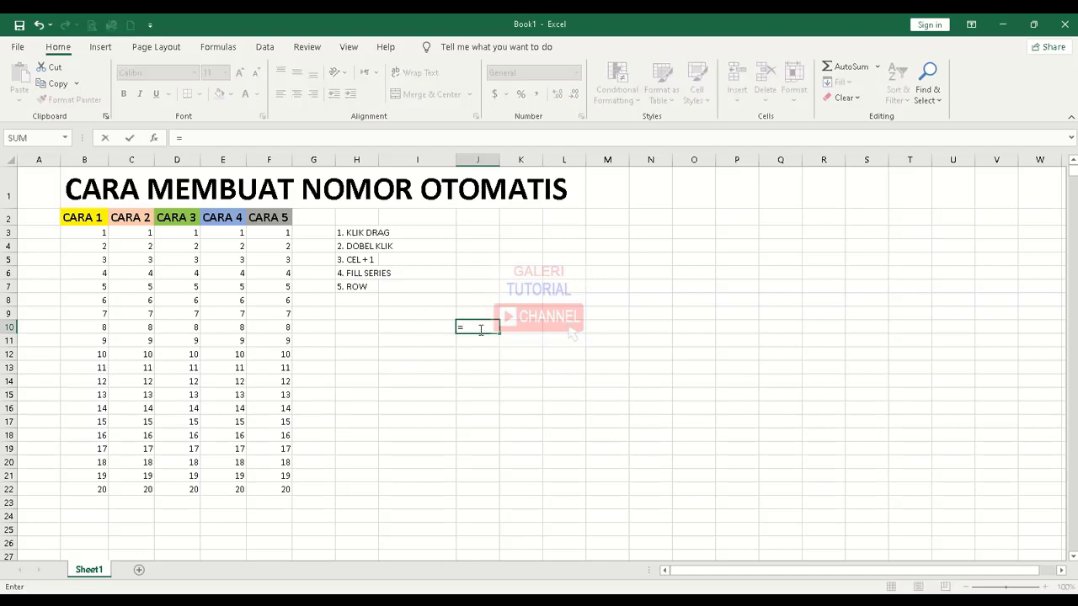
type("ROW(")
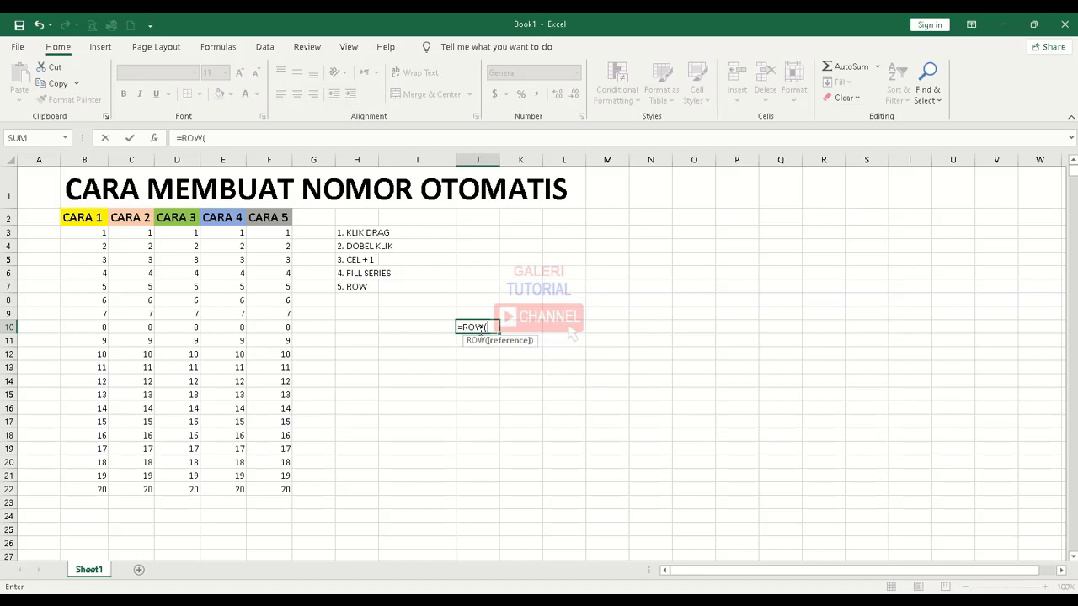
type(")-9")
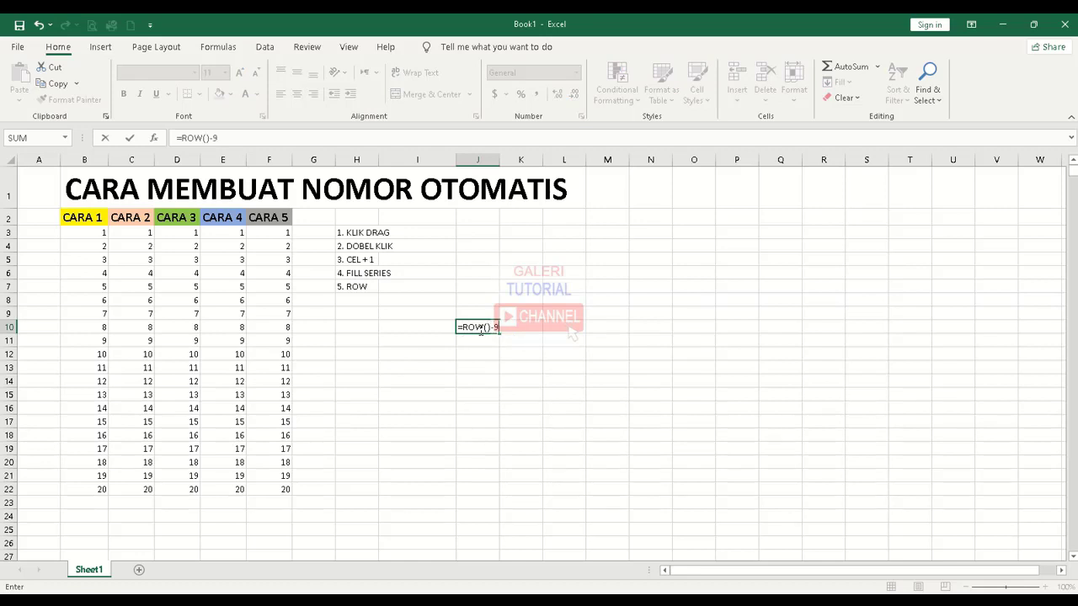
key("Return")
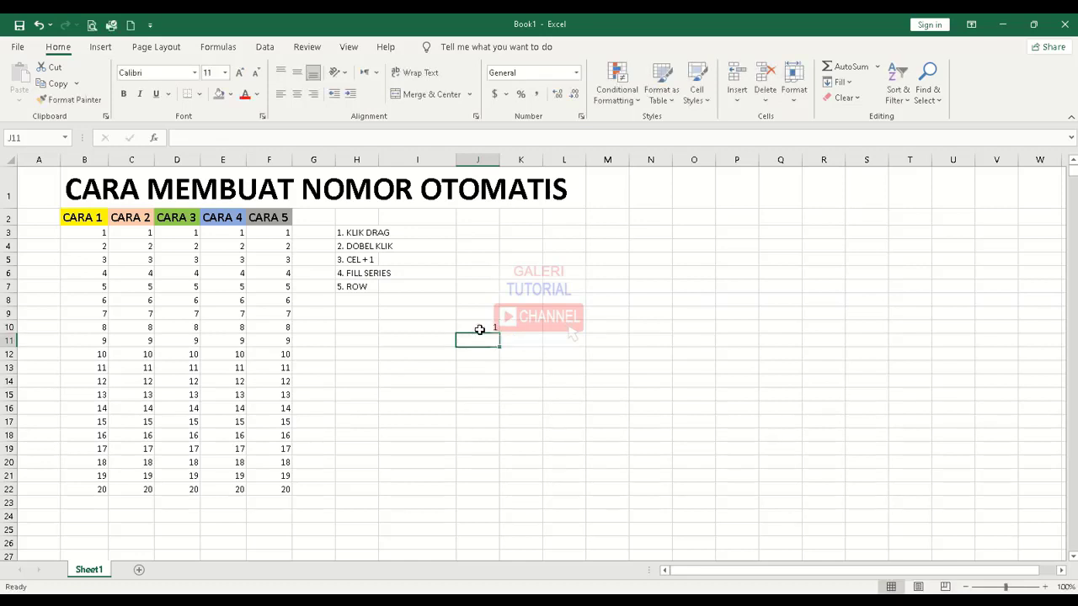
- Fill the J10 formula down to J22 and check the formulas in J17, J12 and J10
left_click(479, 328)
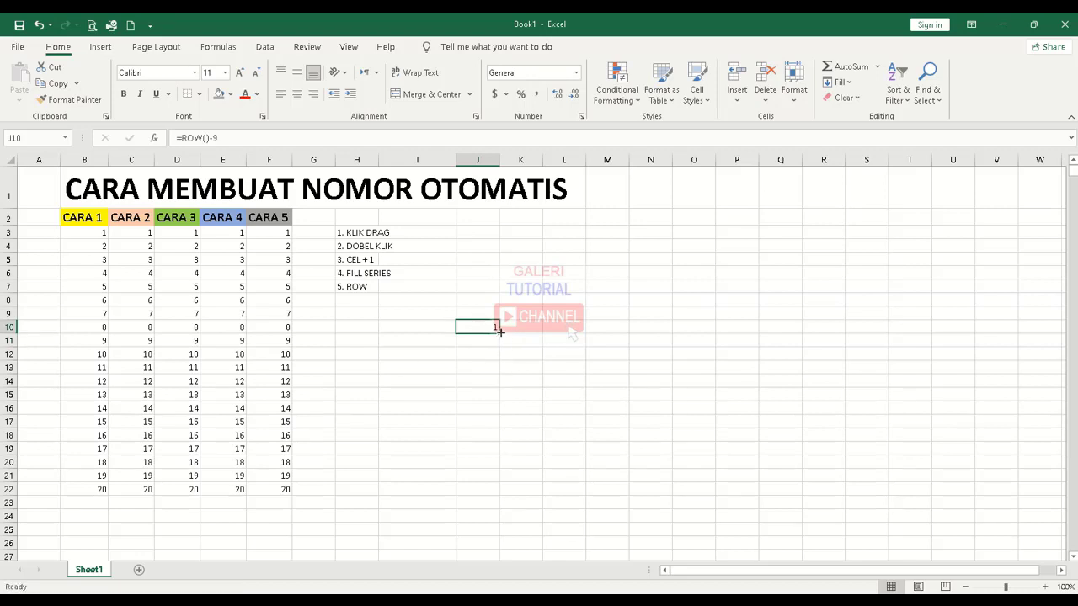
left_click_drag(500, 331, 500, 496)
left_click(486, 426)
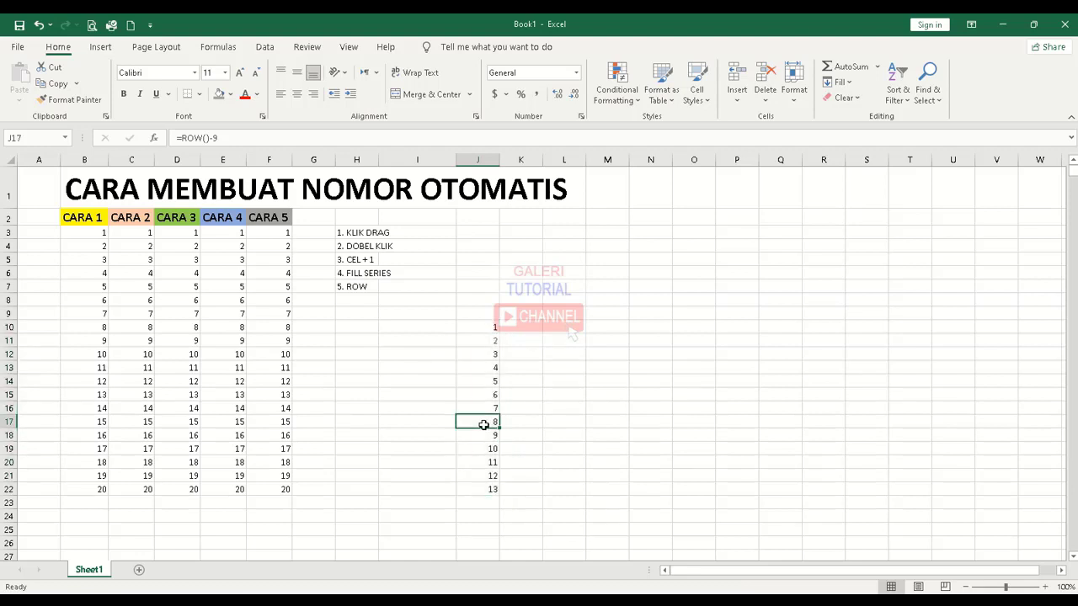
left_click(476, 354)
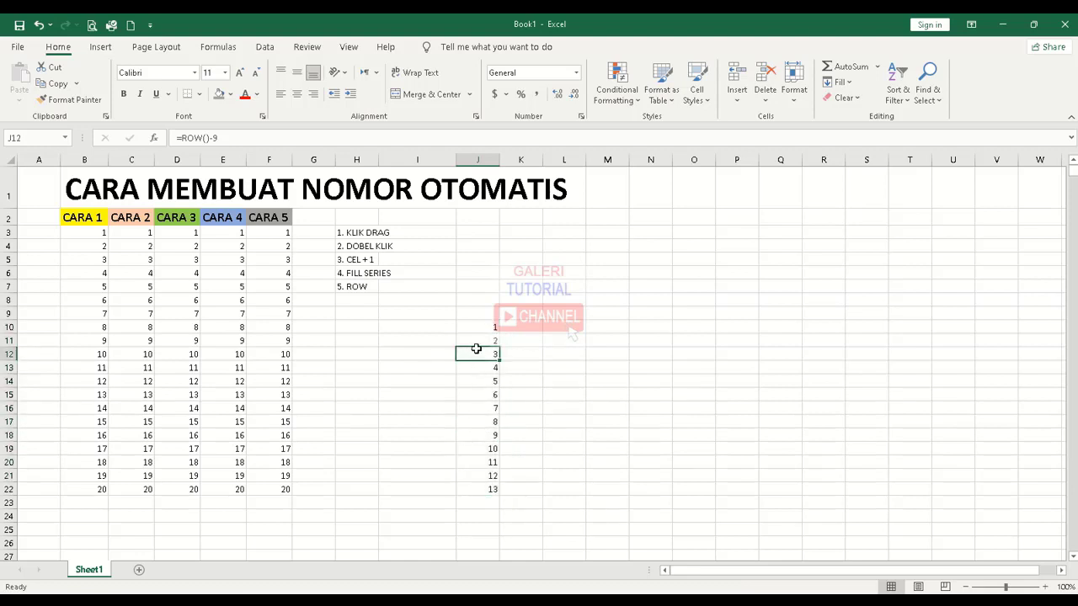
left_click(480, 327)
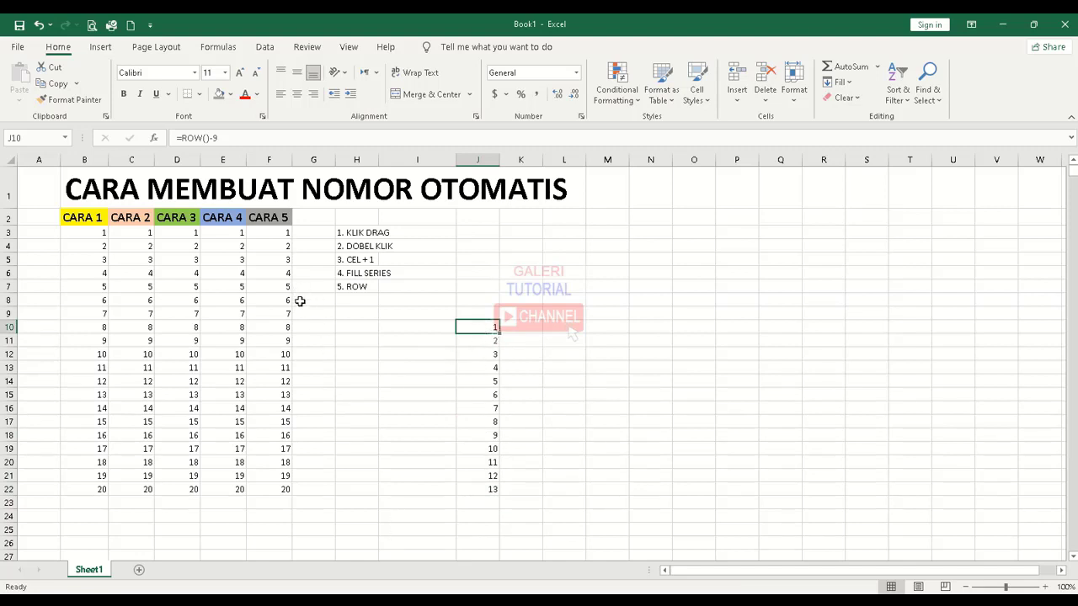
- Clear the example ROW numbering from J10:J22
left_click_drag(479, 325, 488, 485)
key("Delete")
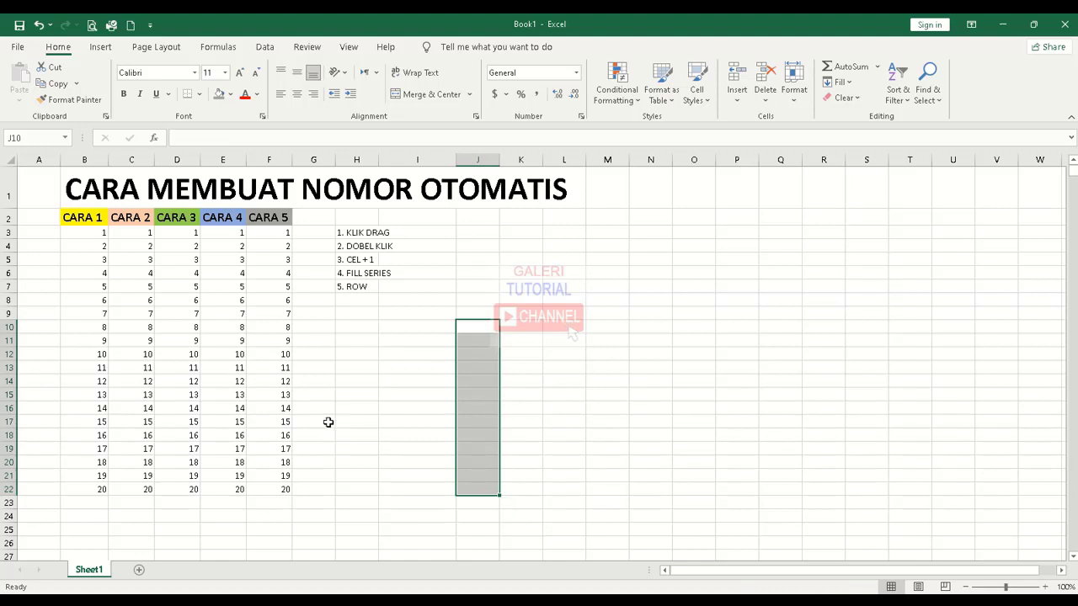
left_click(381, 391)
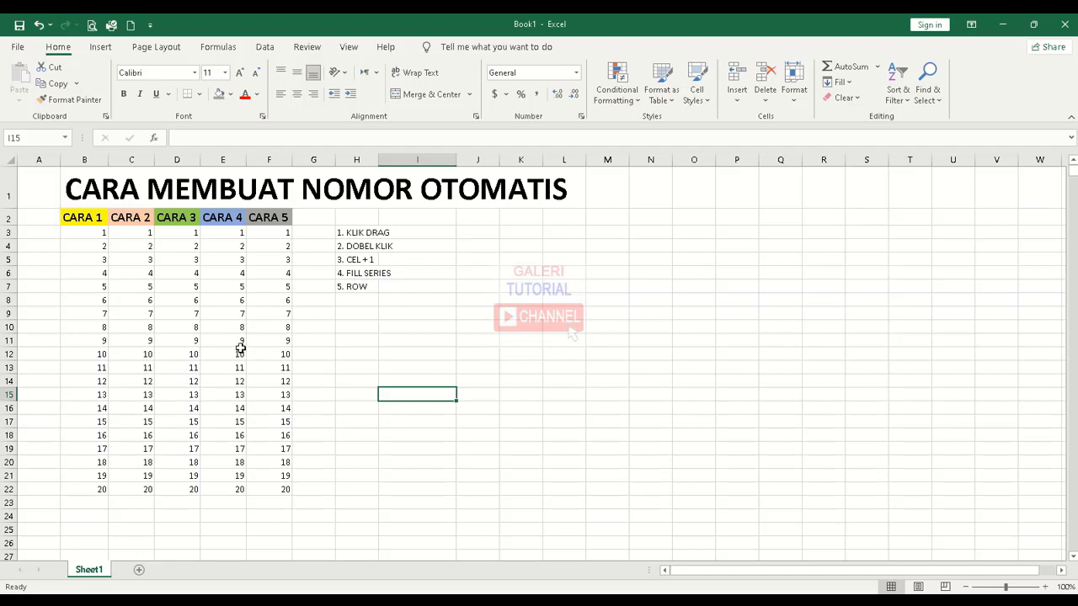
- Insert a blank row above row 11 and inspect its cells under CARA 1 to CARA 5
left_click(10, 341)
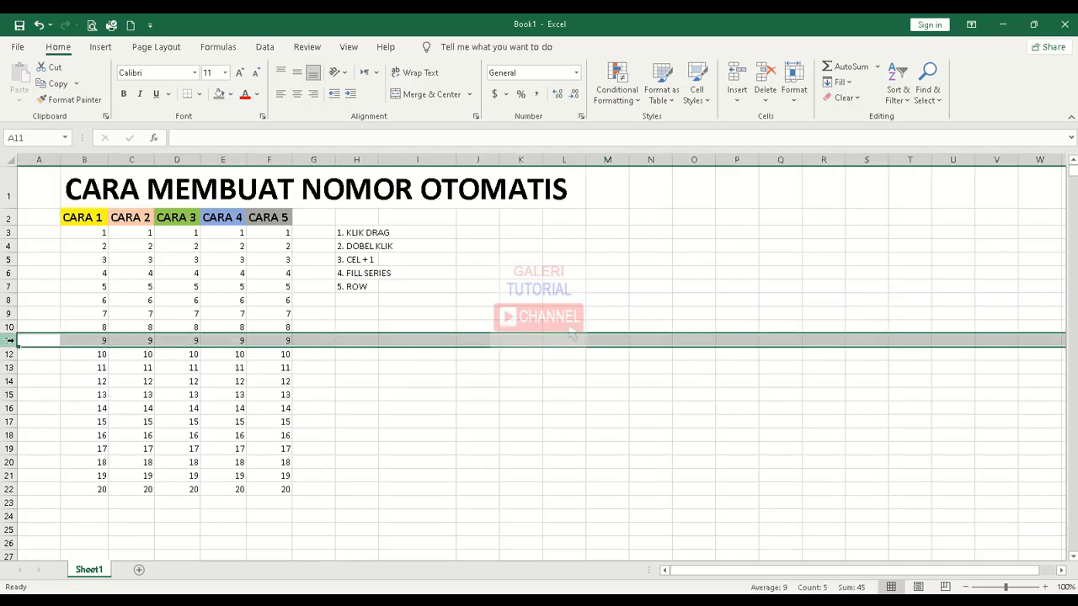
right_click(12, 341)
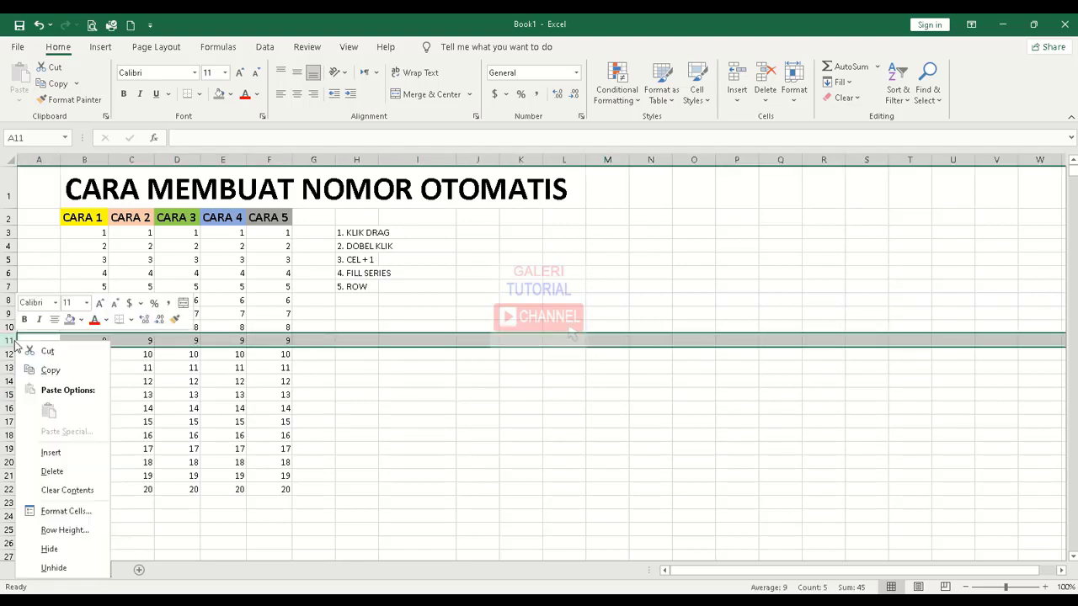
left_click(50, 452)
left_click(338, 367)
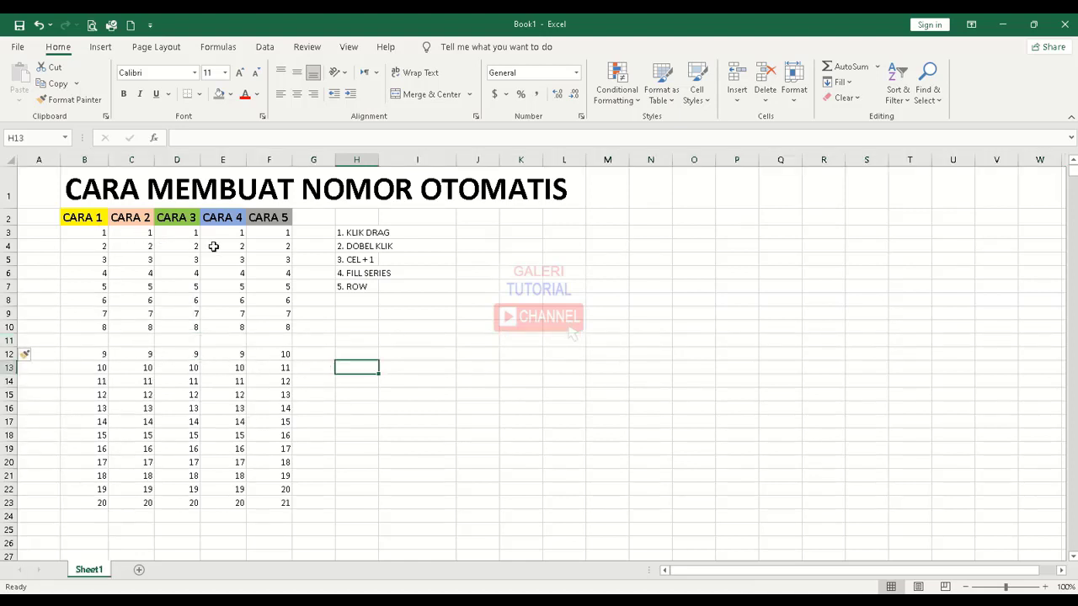
left_click(101, 345)
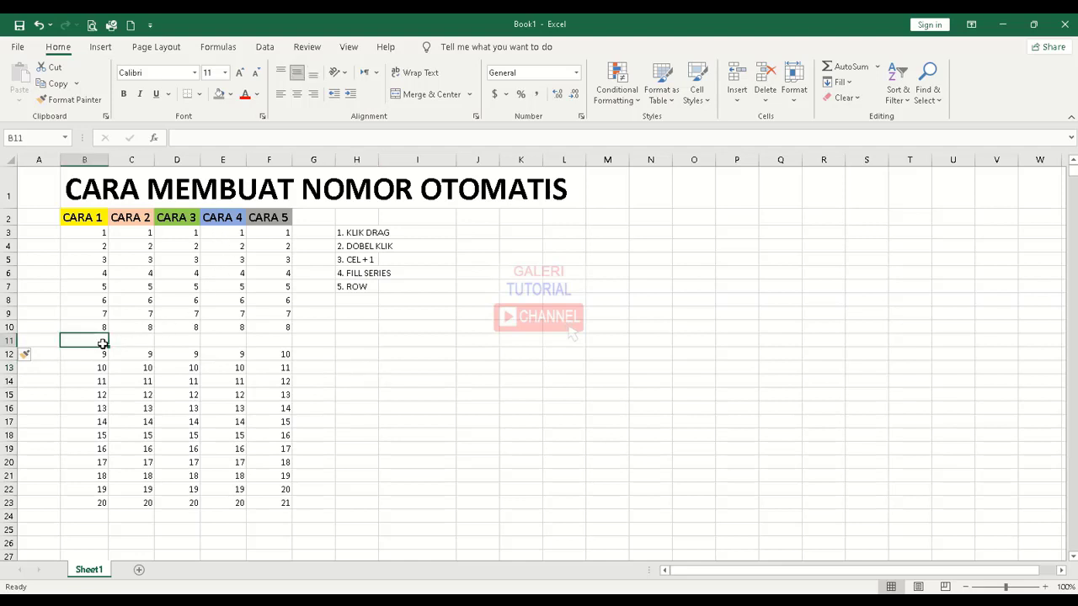
left_click(128, 345)
left_click(177, 344)
left_click(218, 343)
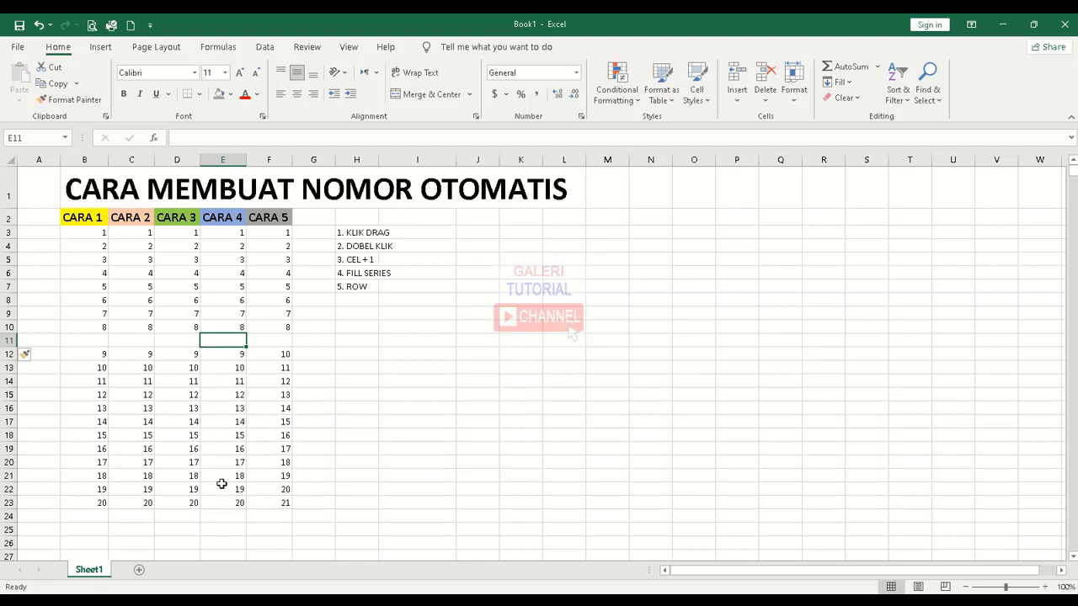
left_click(276, 341)
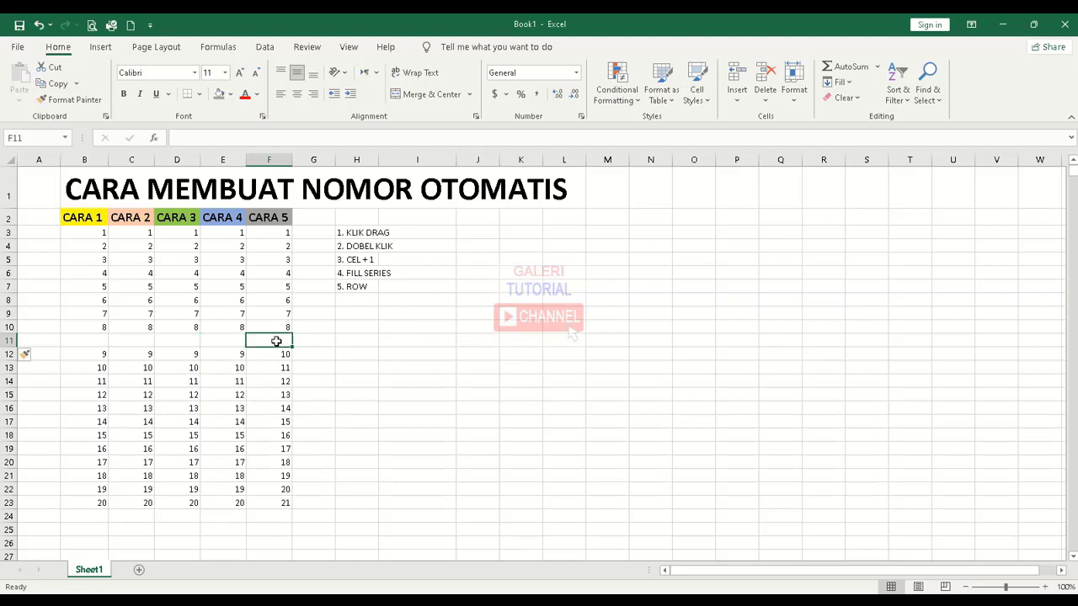